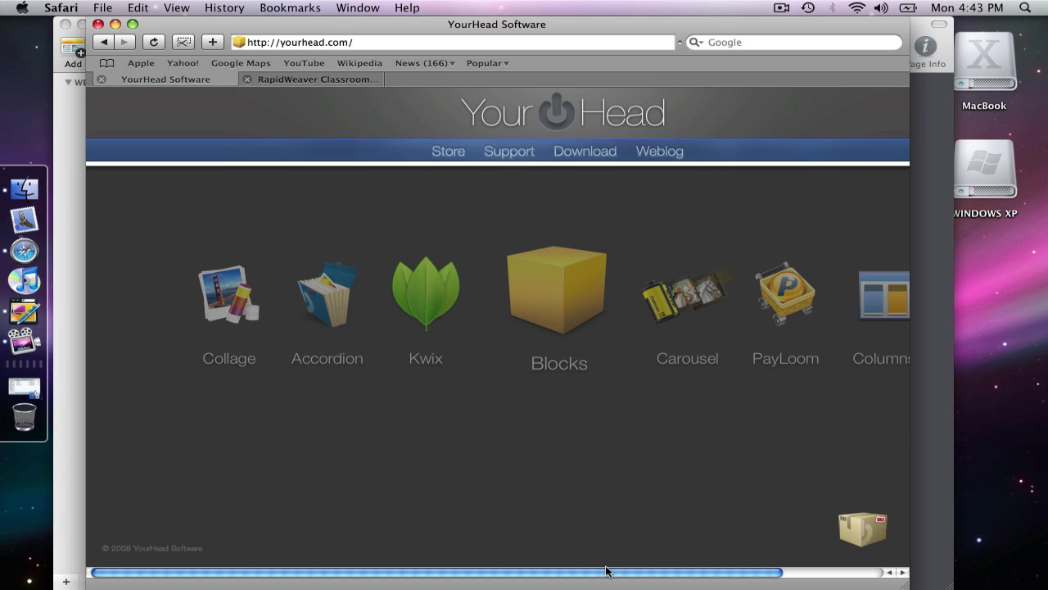
Load the Blocks product page at yourhead.com/blocks and scroll down through it.
left_click(554, 312)
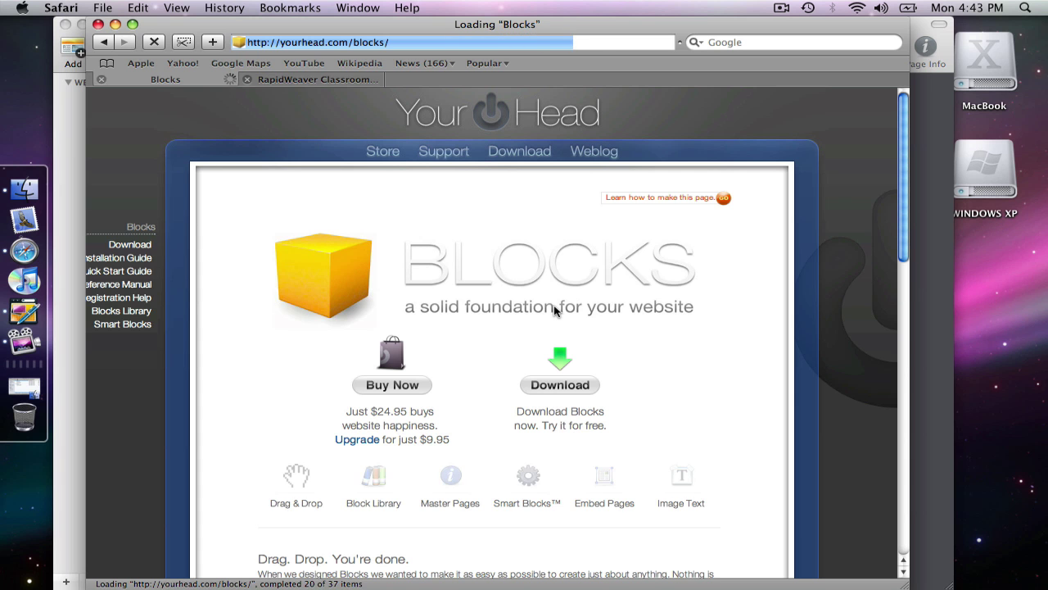
scroll(204, 313, "down", 2)
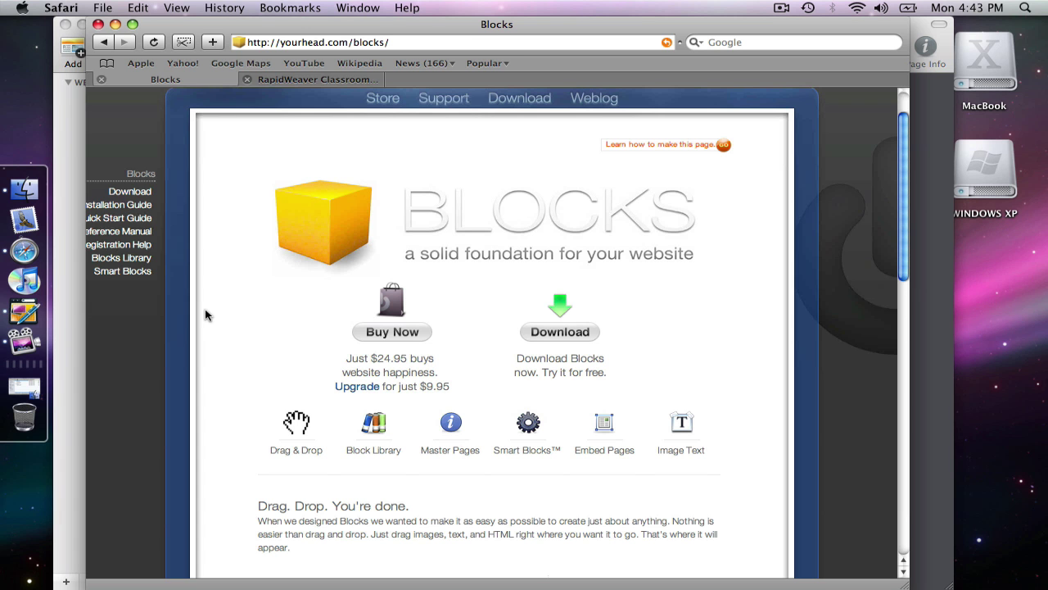
Bring RapidWeaver forward and add a first Blocks page to the empty site.
left_click(115, 24)
left_click(269, 30)
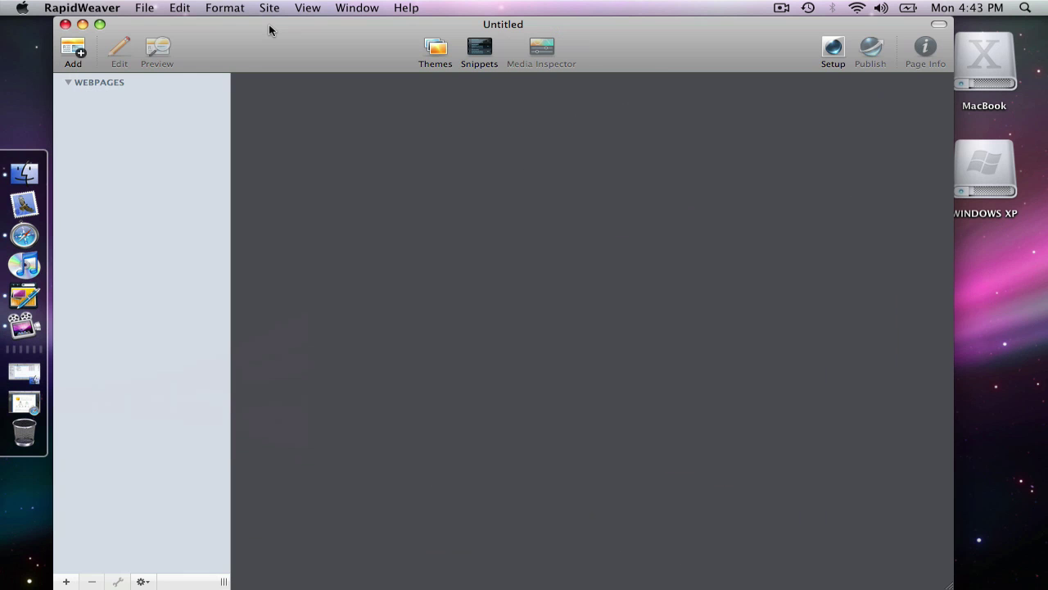
left_click(79, 54)
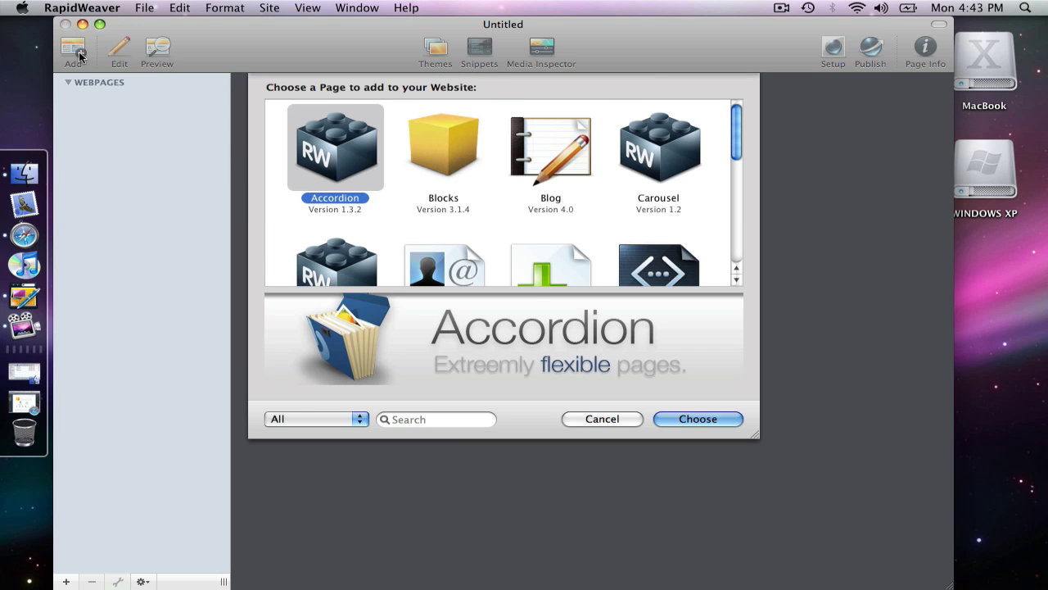
left_click(452, 146)
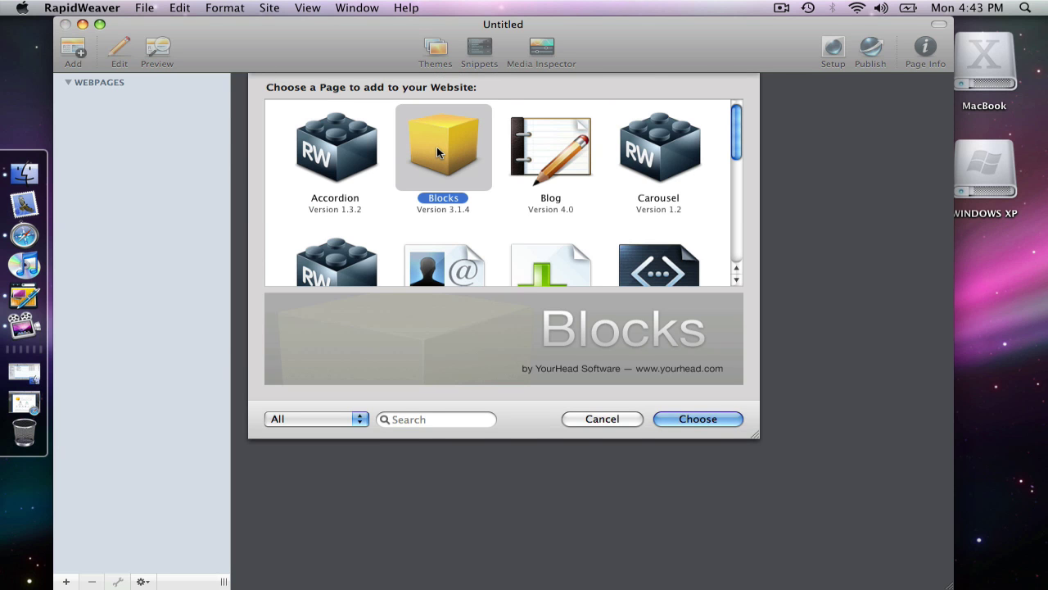
left_click(711, 420)
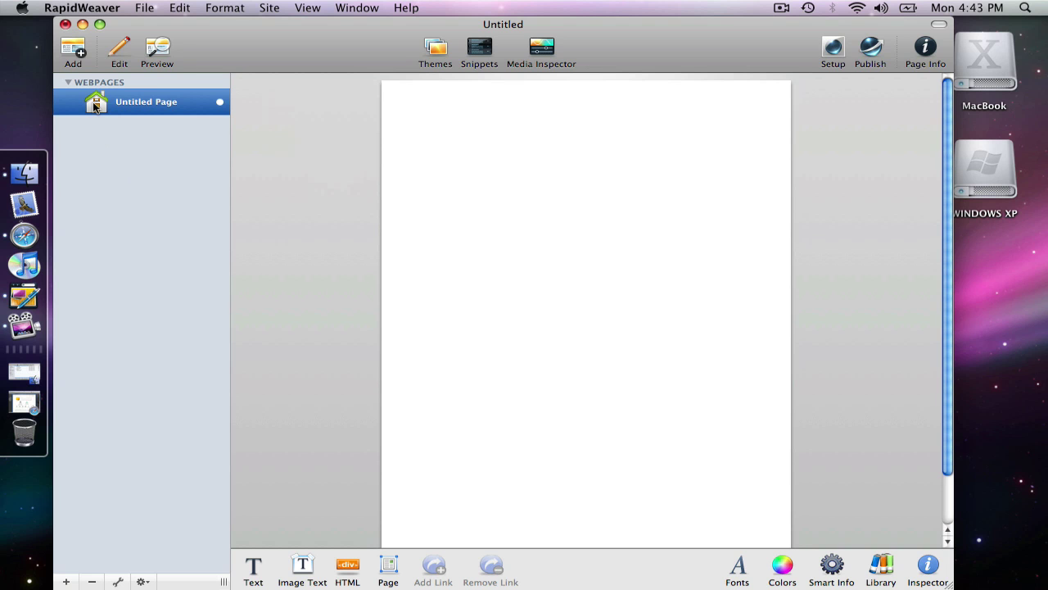
Add a second Blocks page, then select Untitled Page in the sidebar.
left_click(74, 49)
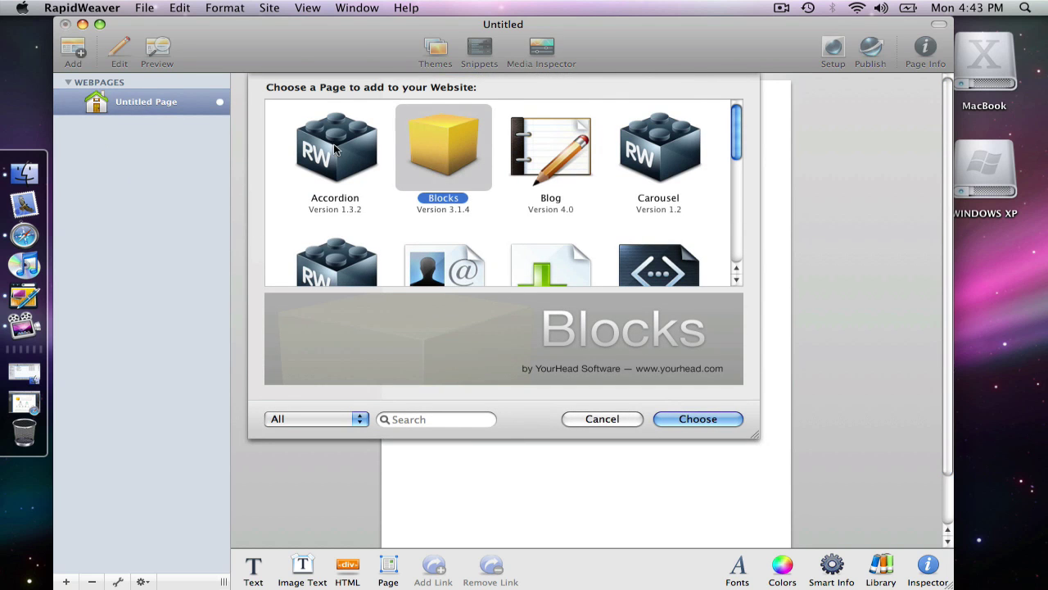
left_click(698, 418)
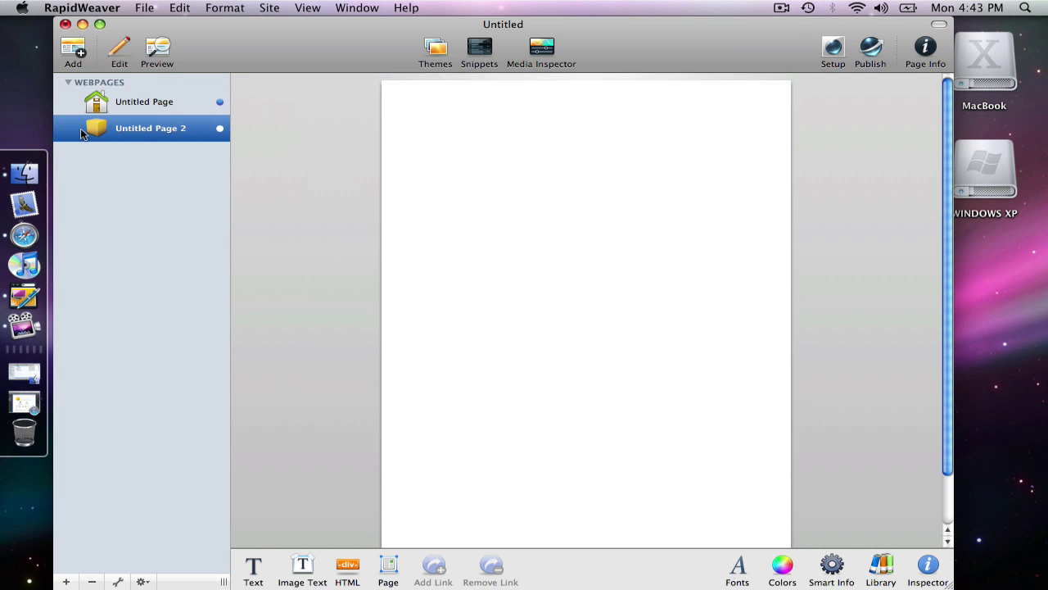
left_click(100, 101)
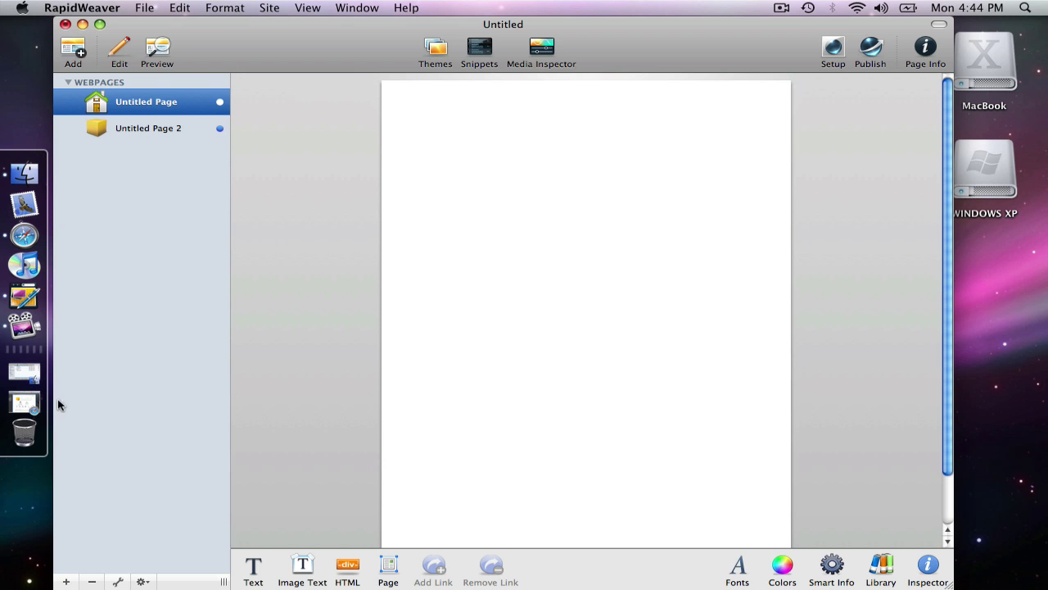
Show the RapidWeaver Classroom supplies page in Safari and scroll down it.
left_click(32, 400)
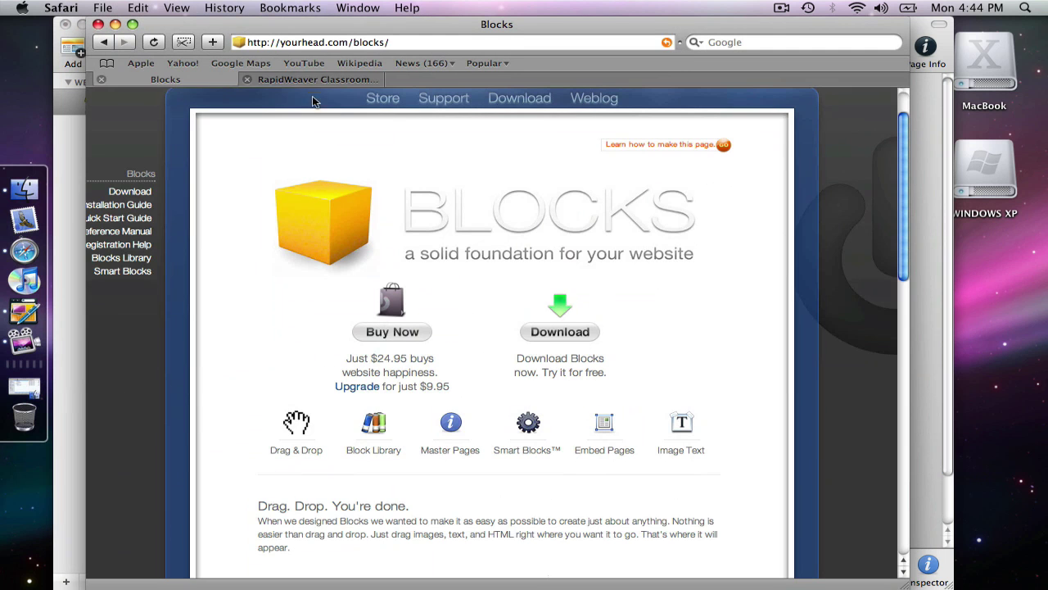
left_click(310, 80)
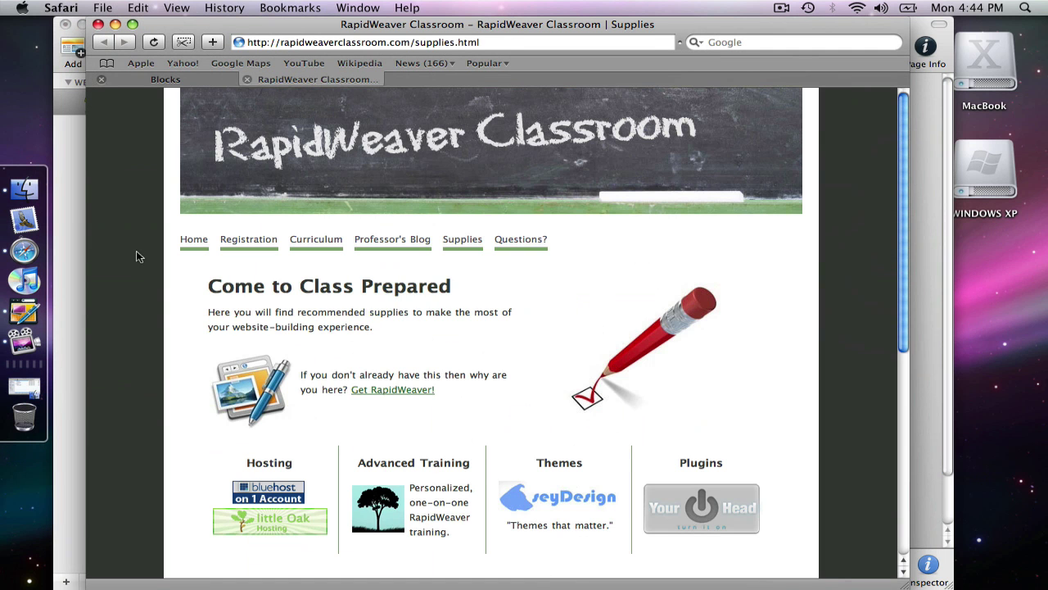
scroll(139, 286, "down", 4)
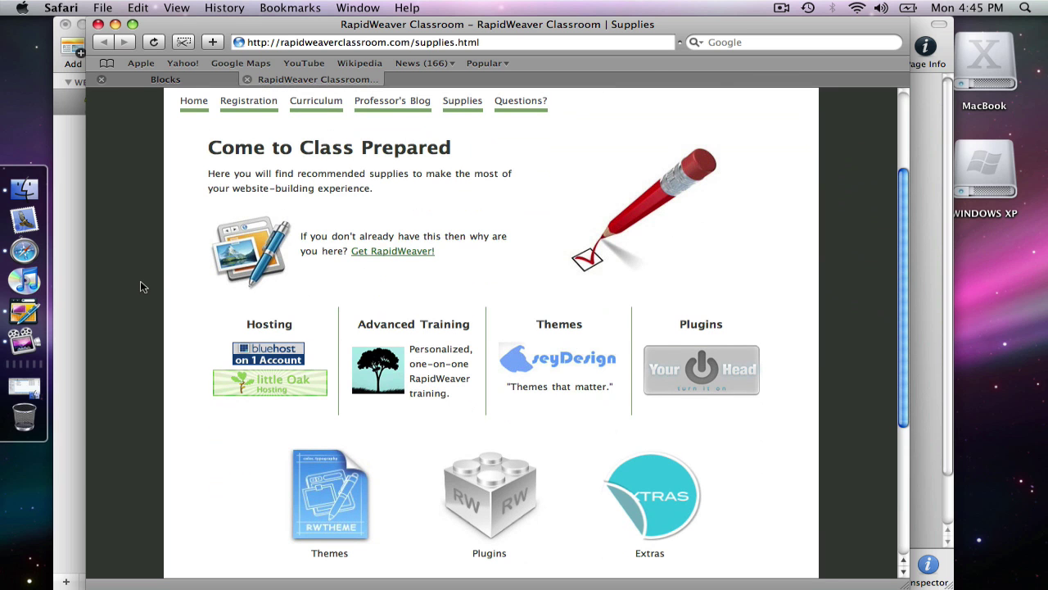
Open the RW Classroom folder from the Dock, revisit the supplies page, then switch to RapidWeaver.
key("super+Tab")
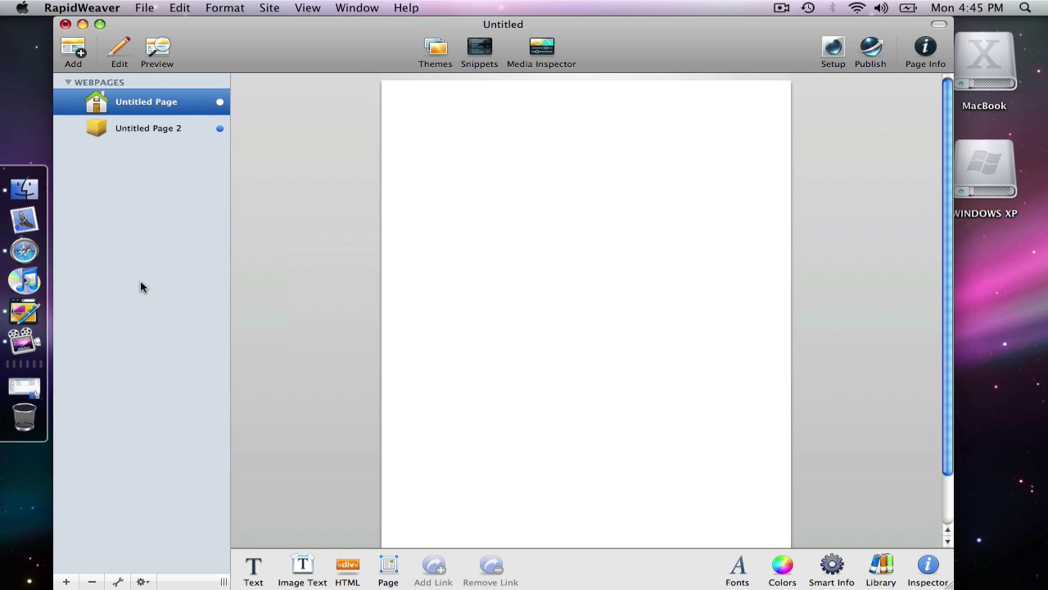
left_click(24, 386)
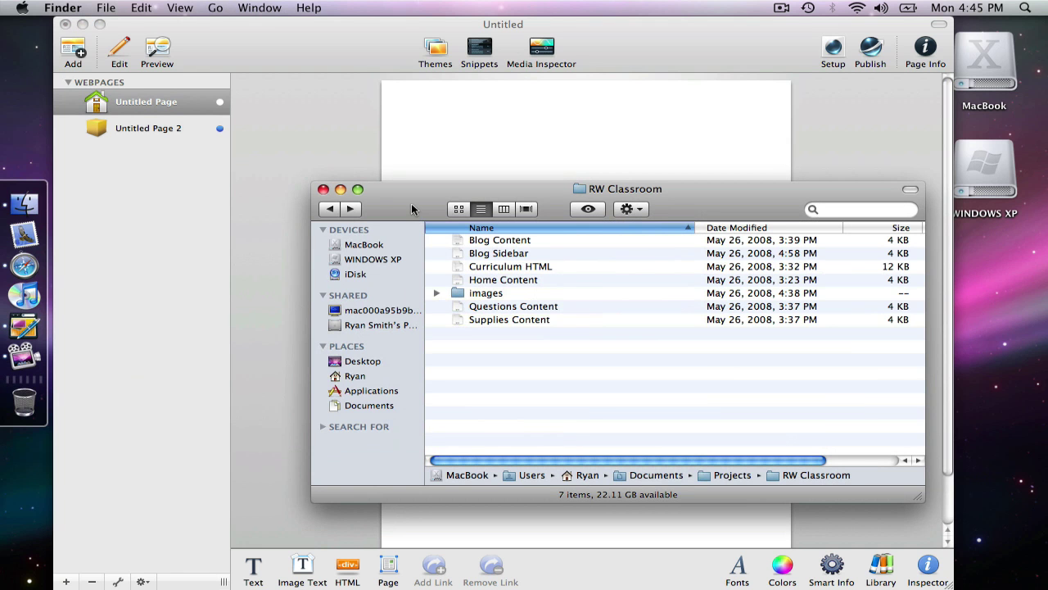
left_click(32, 257)
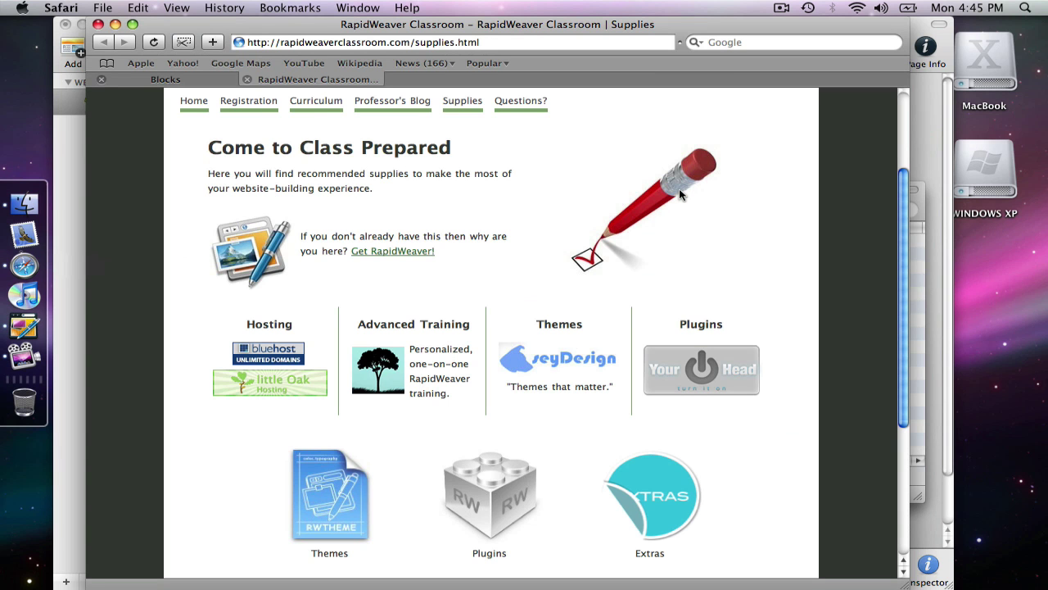
key("super+Tab")
key("super+Tab")
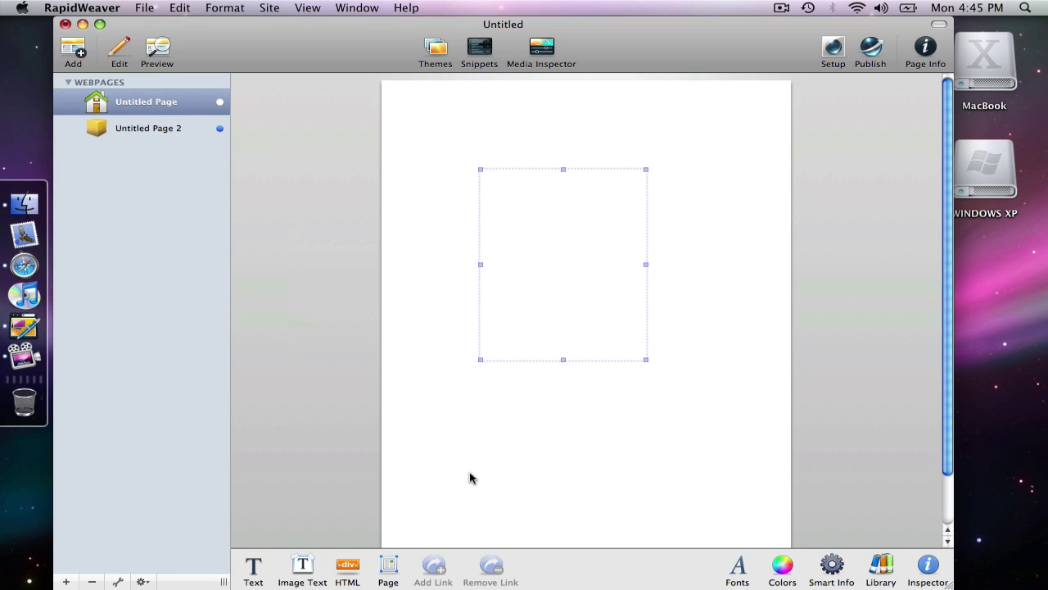
Drag the empty text box to the page's top-left and stretch it into a wide strip.
left_click_drag(581, 264, 569, 197)
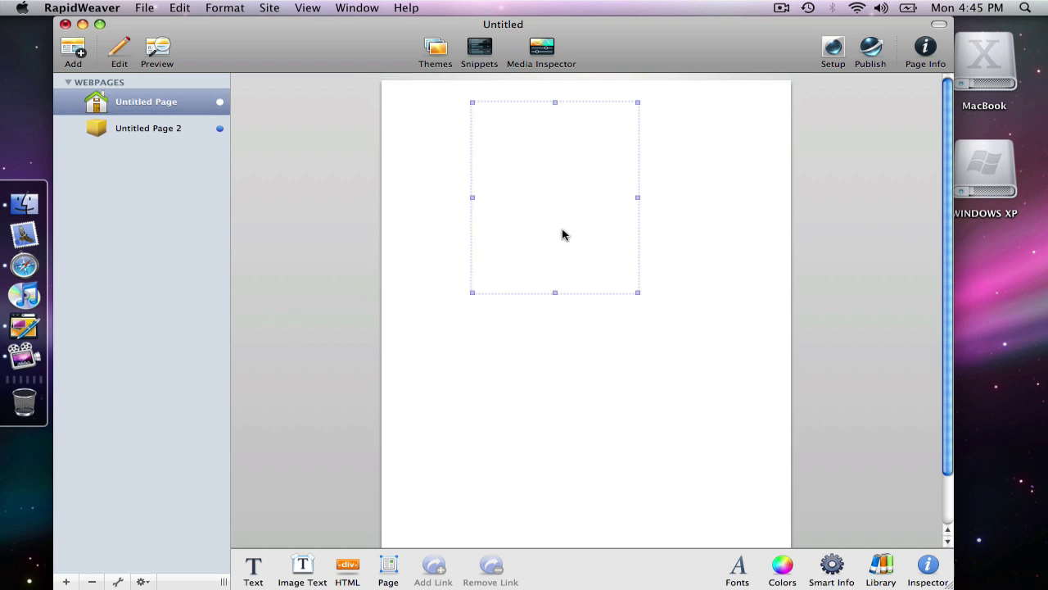
left_click_drag(562, 234, 486, 236)
left_click_drag(561, 302, 648, 207)
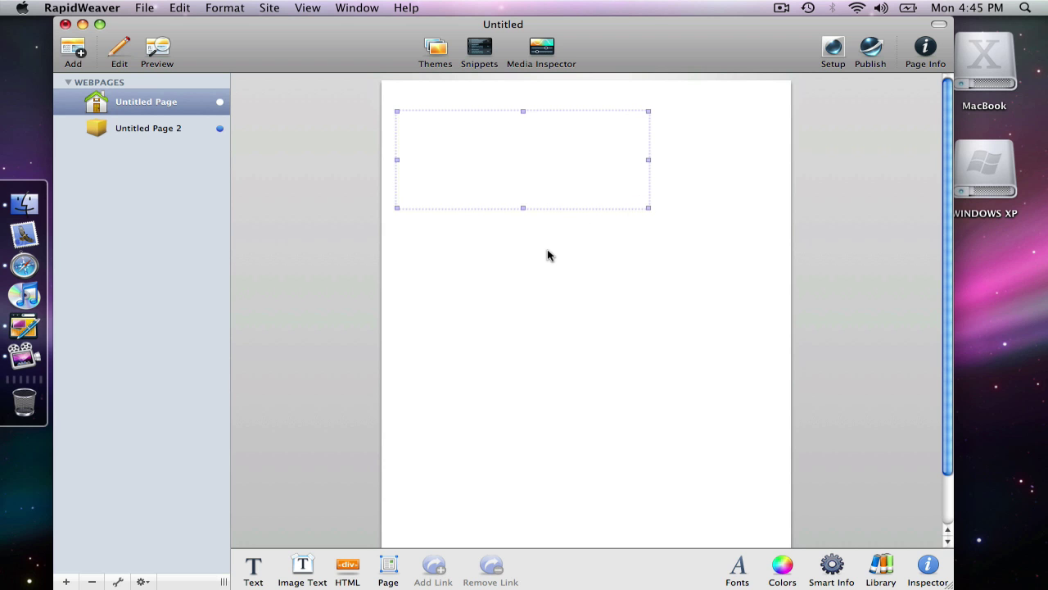
left_click_drag(507, 162, 497, 138)
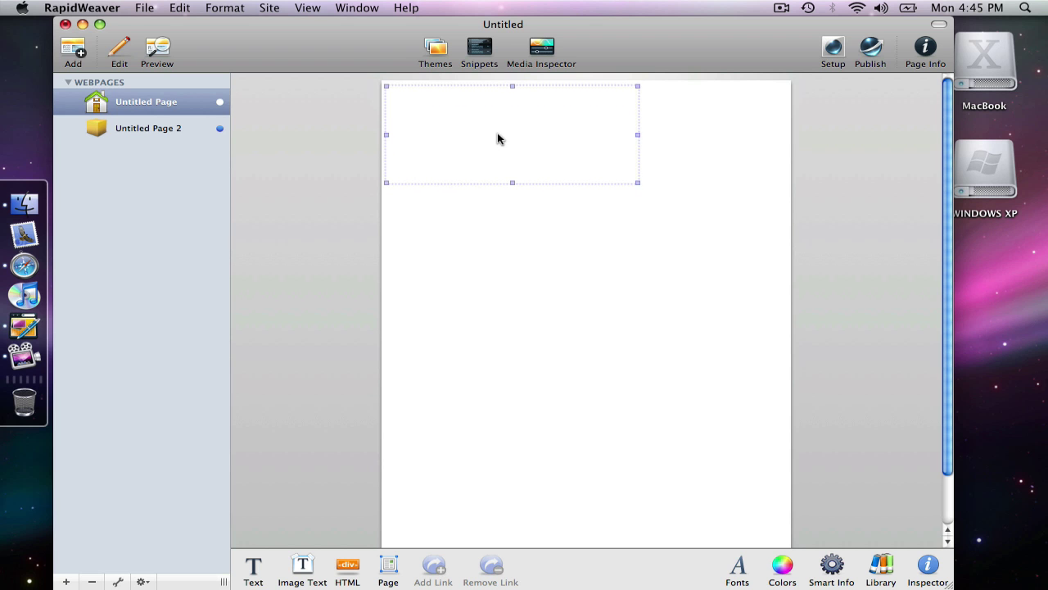
Paste the 'Come to Class Prepared' heading and supplies paragraph from Supplies Content into the text box.
left_click(35, 209)
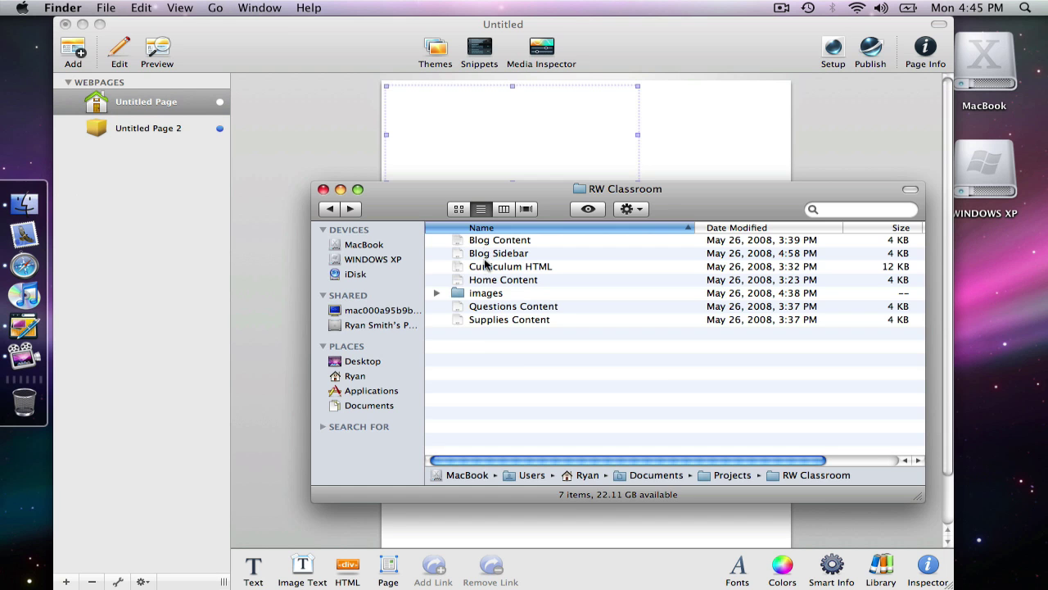
double_click(484, 321)
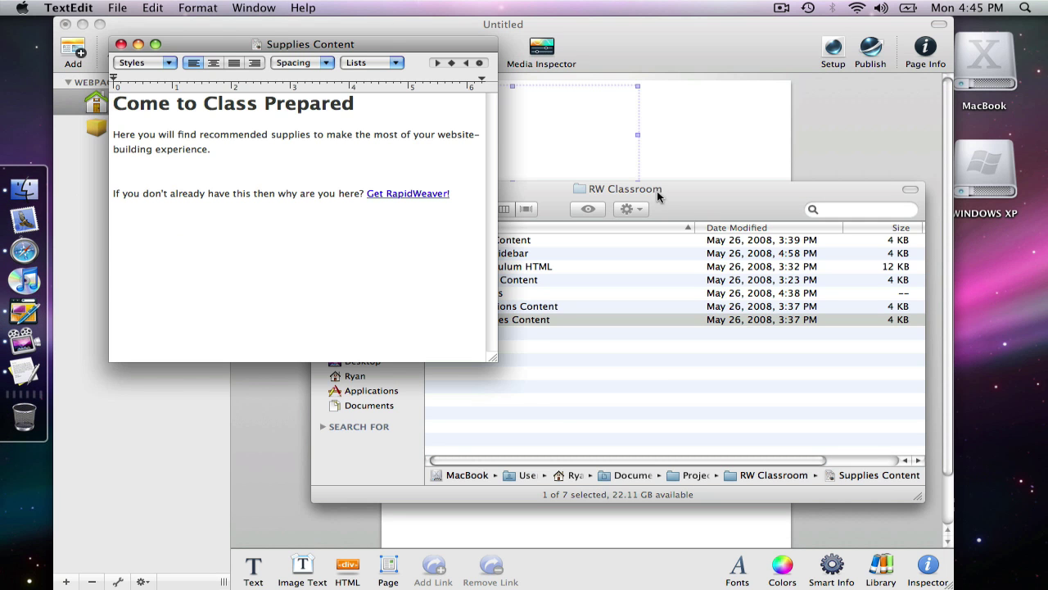
left_click_drag(219, 149, 104, 98)
key("super+c")
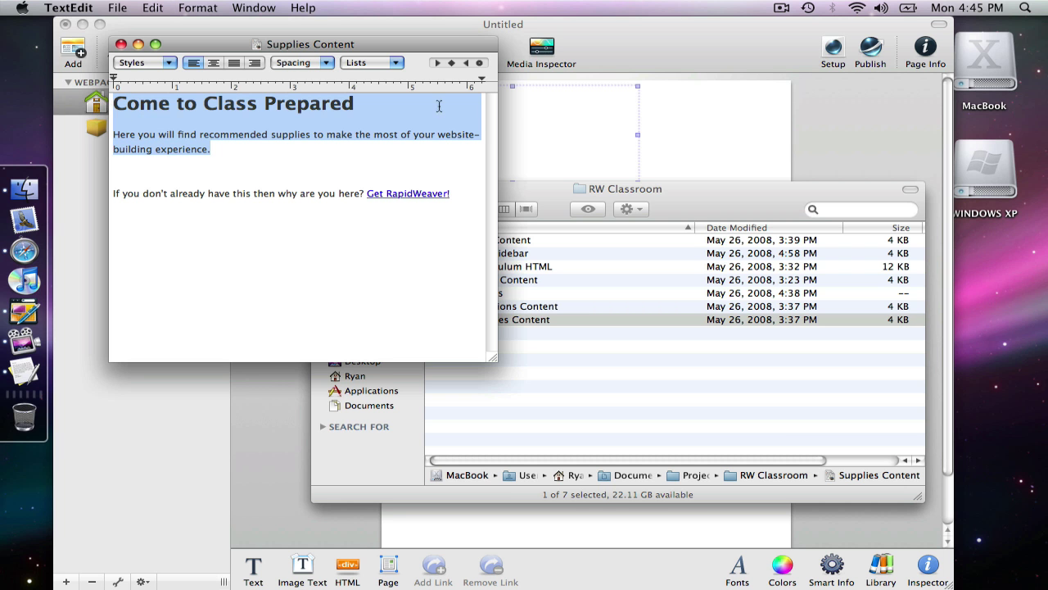
left_click(583, 113)
key("super+v")
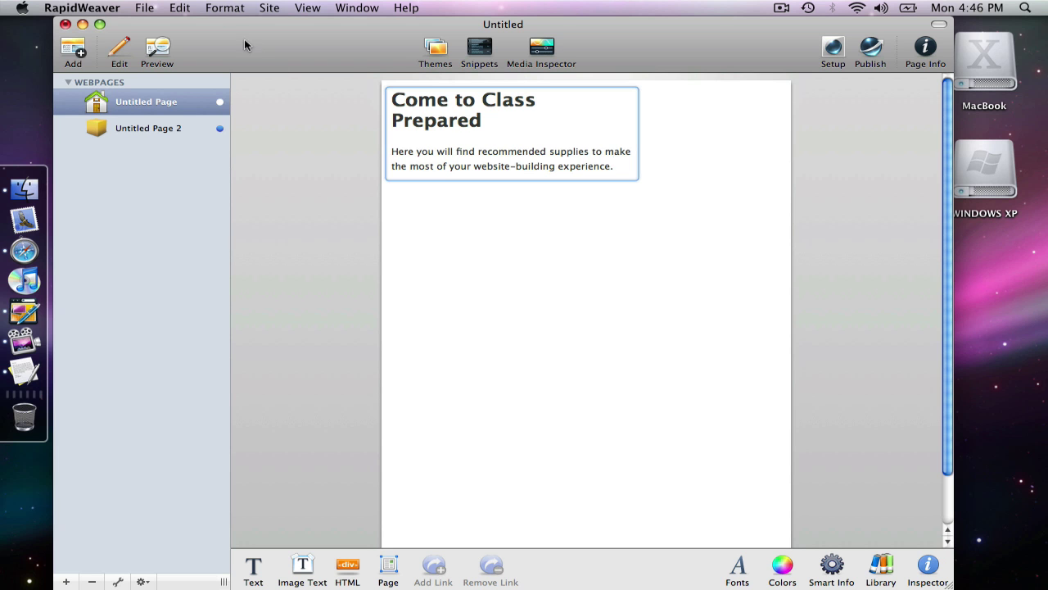
left_click(180, 7)
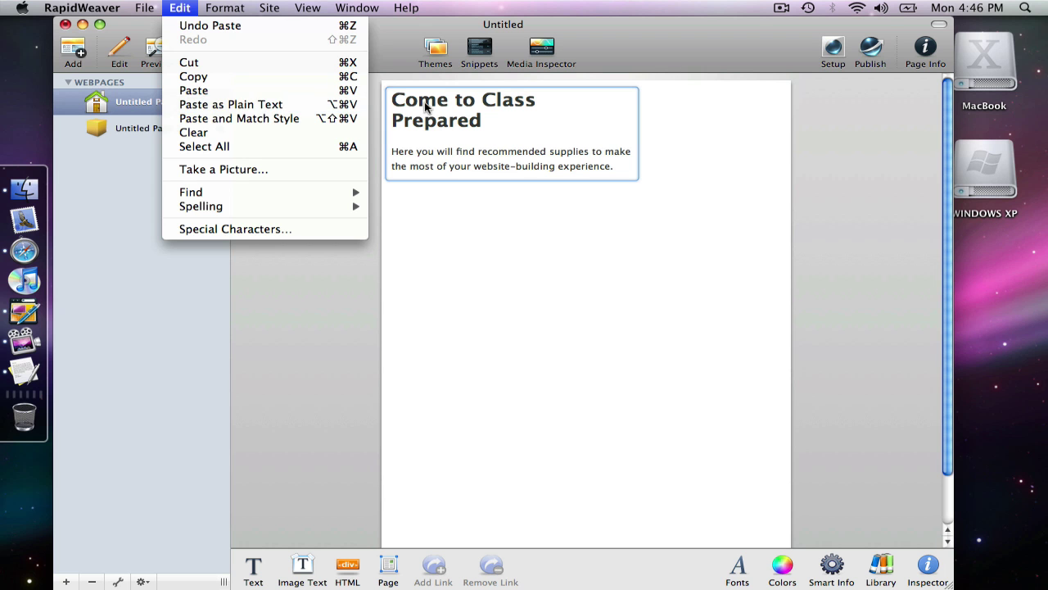
left_click(514, 117)
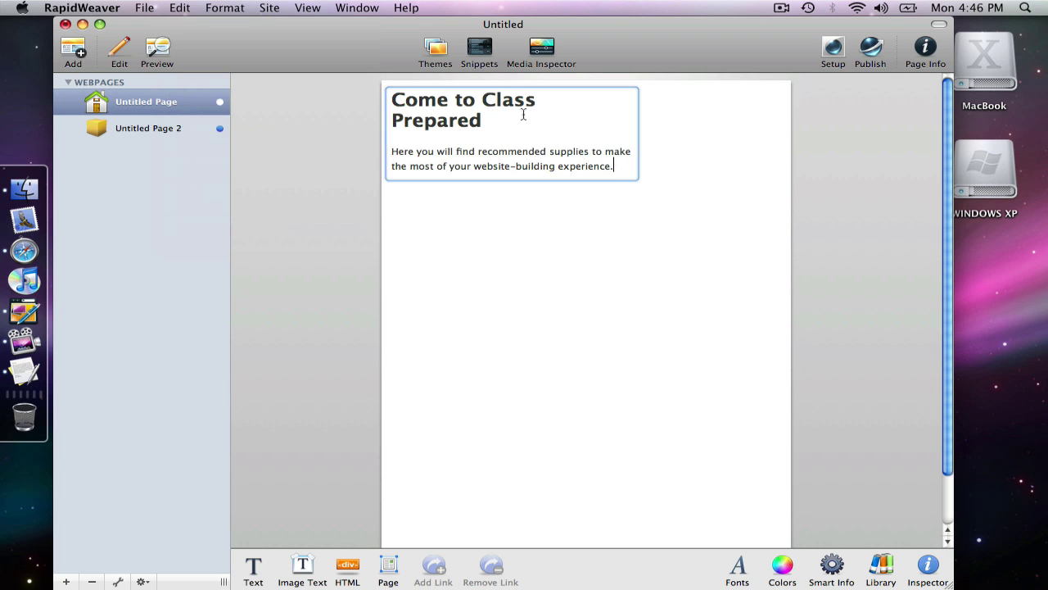
left_click(469, 227)
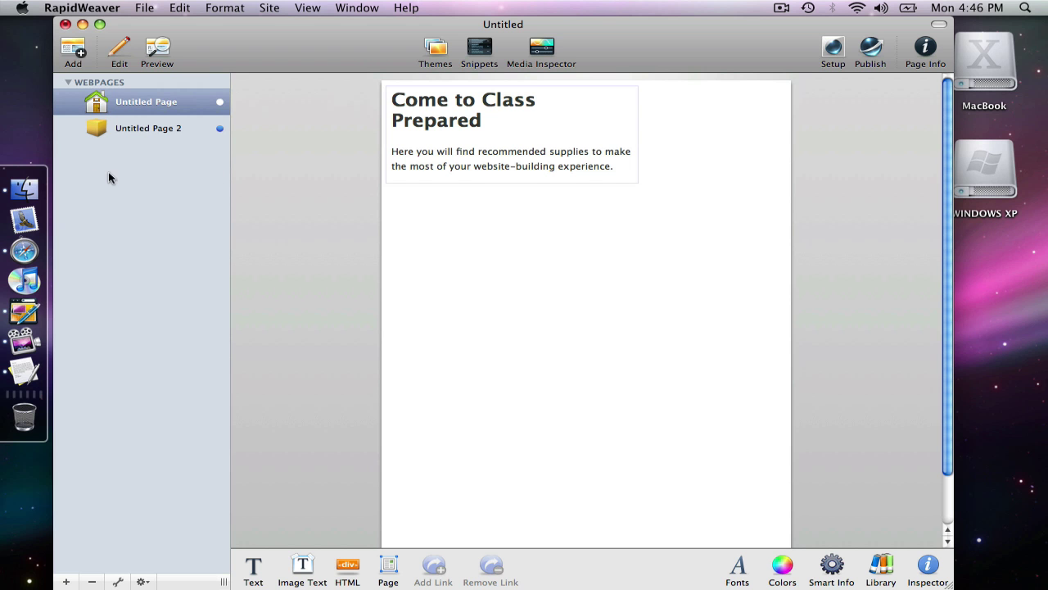
Drop check.jpg from the images folder onto the page beside the heading text.
left_click(25, 188)
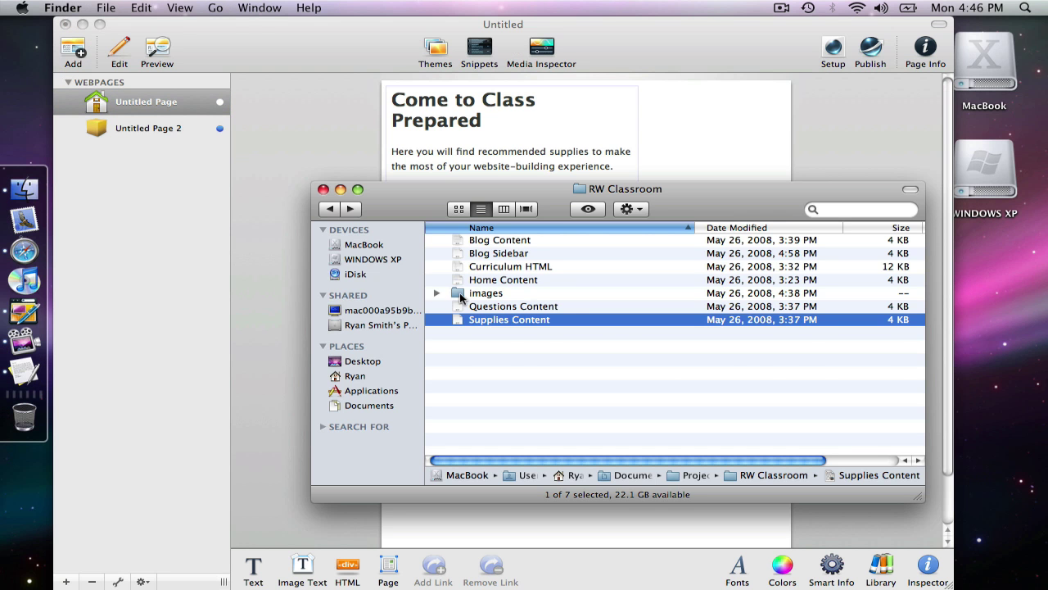
double_click(459, 292)
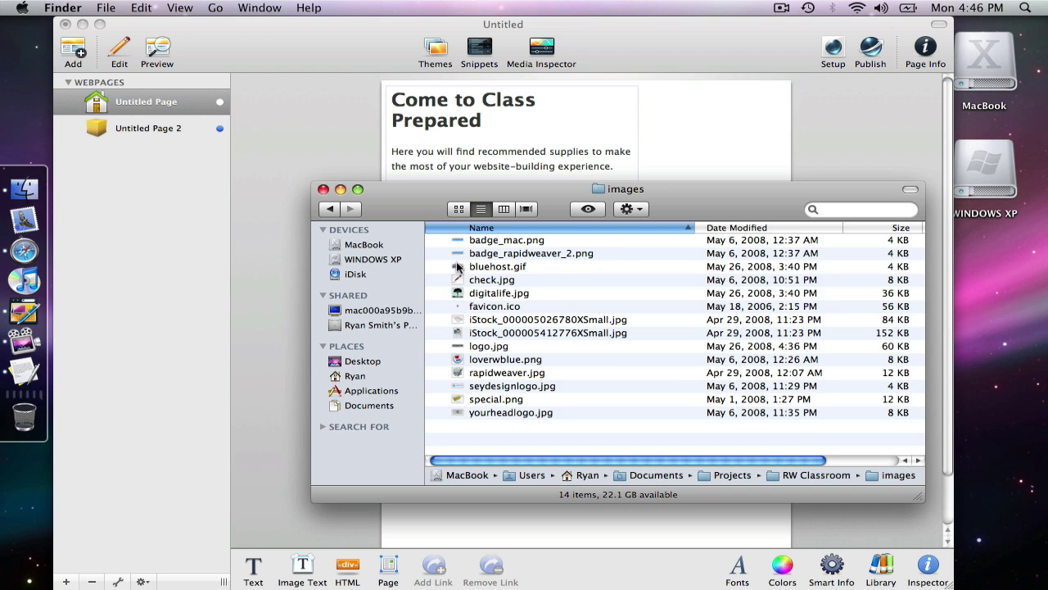
left_click(459, 209)
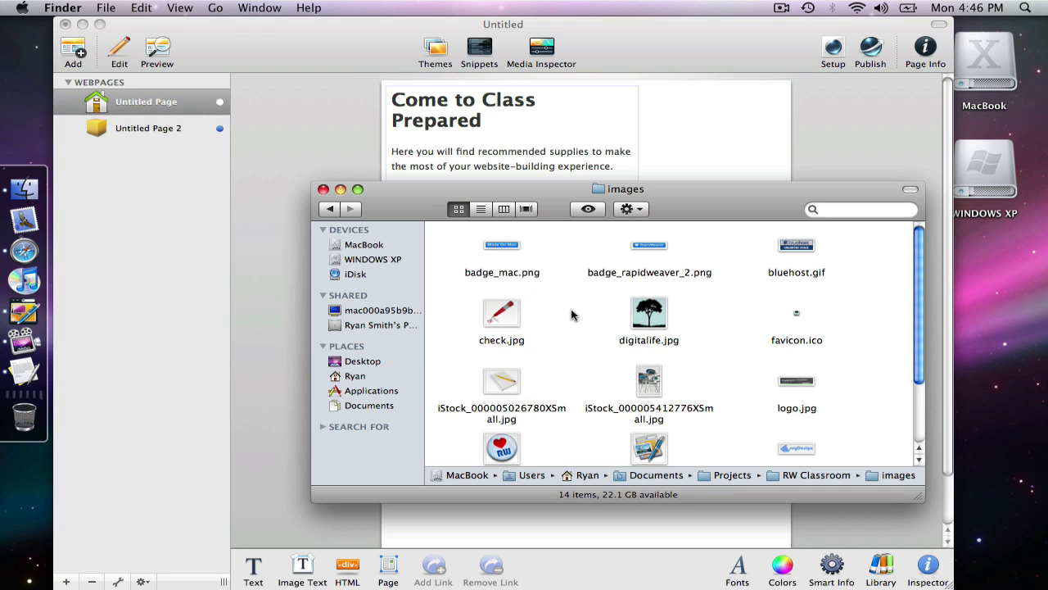
scroll(573, 316, "down", 3)
scroll(545, 309, "up", 3)
mouse_move(503, 320)
left_mouse_down()
mouse_move(574, 294)
mouse_move(710, 137)
mouse_move(674, 135)
left_mouse_up()
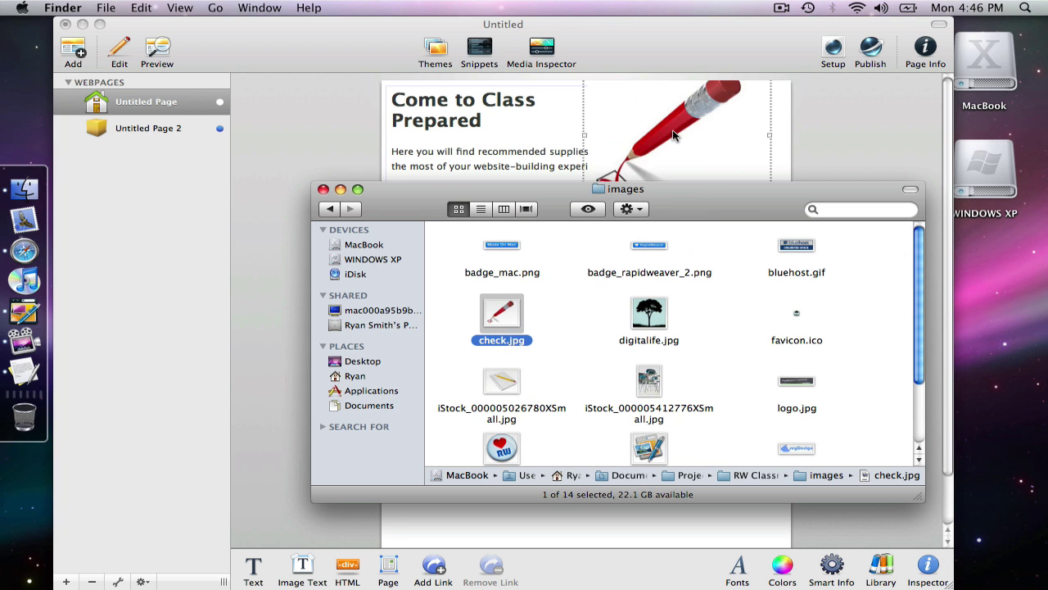
Reposition the pencil image and set the page Content Width to 800, then 700 px.
left_click(341, 190)
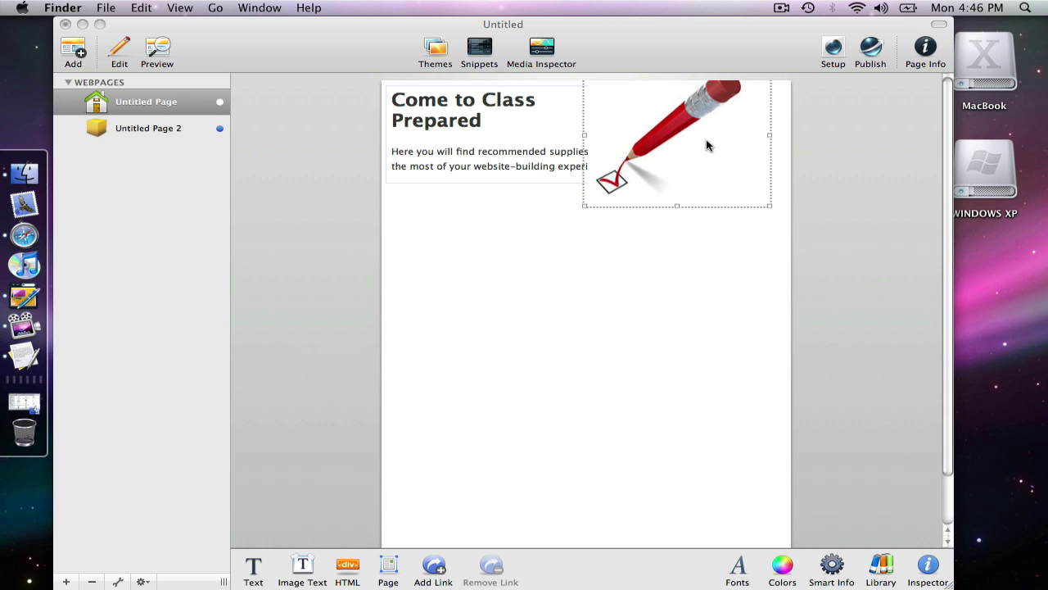
mouse_move(700, 141)
left_mouse_down()
mouse_move(689, 164)
mouse_move(726, 168)
mouse_move(730, 158)
mouse_move(723, 165)
left_mouse_up()
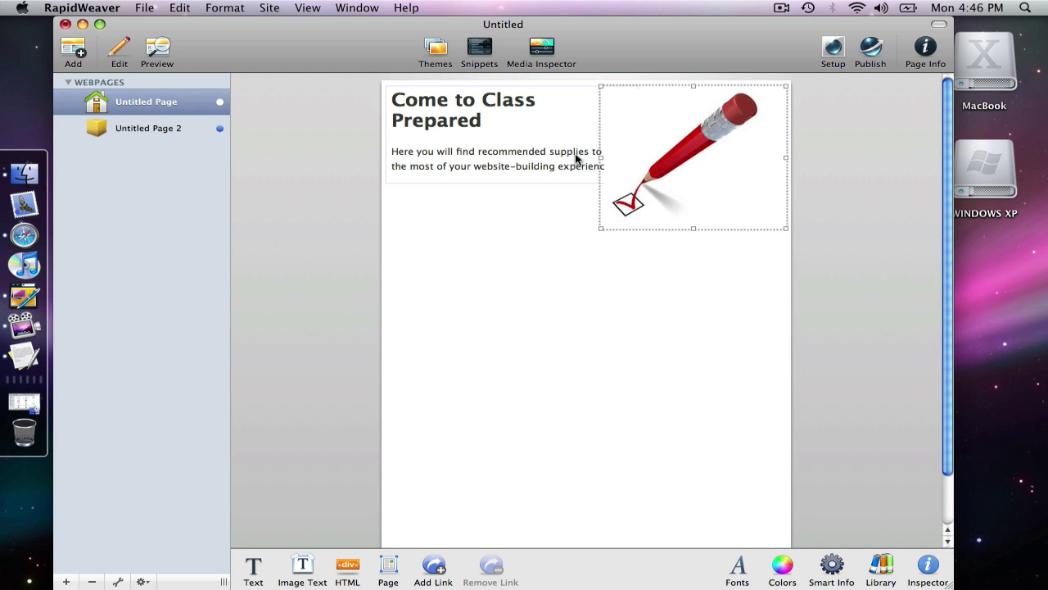
left_click(928, 565)
left_click(943, 102)
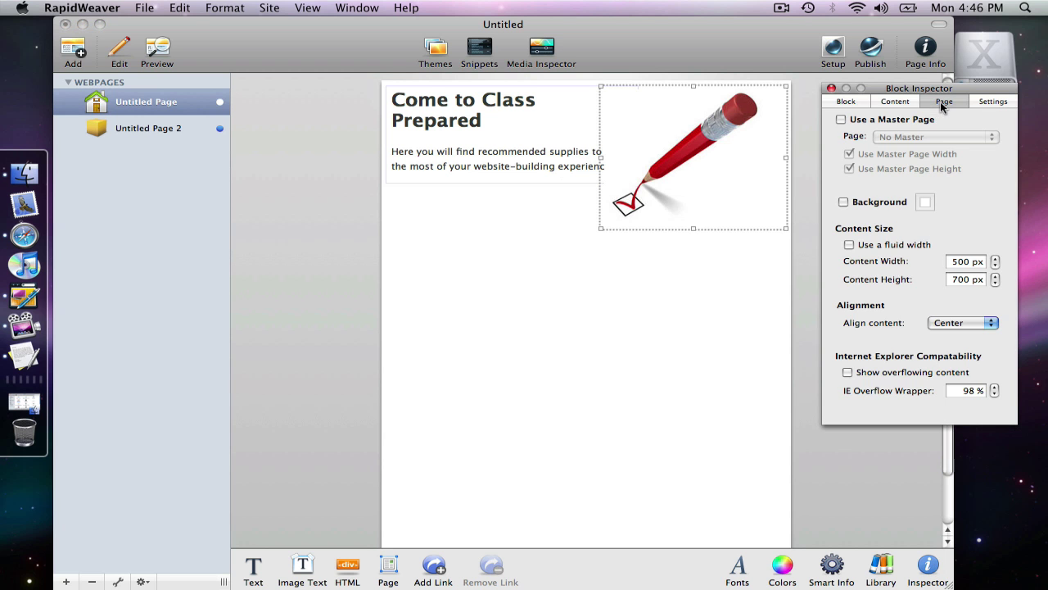
double_click(962, 262)
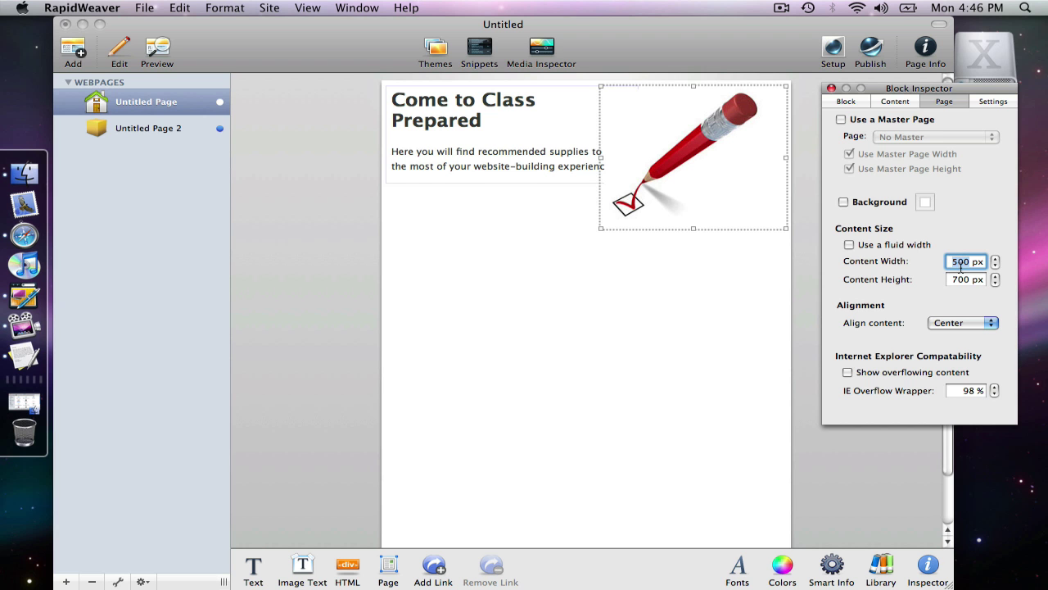
type("800")
key("Return")
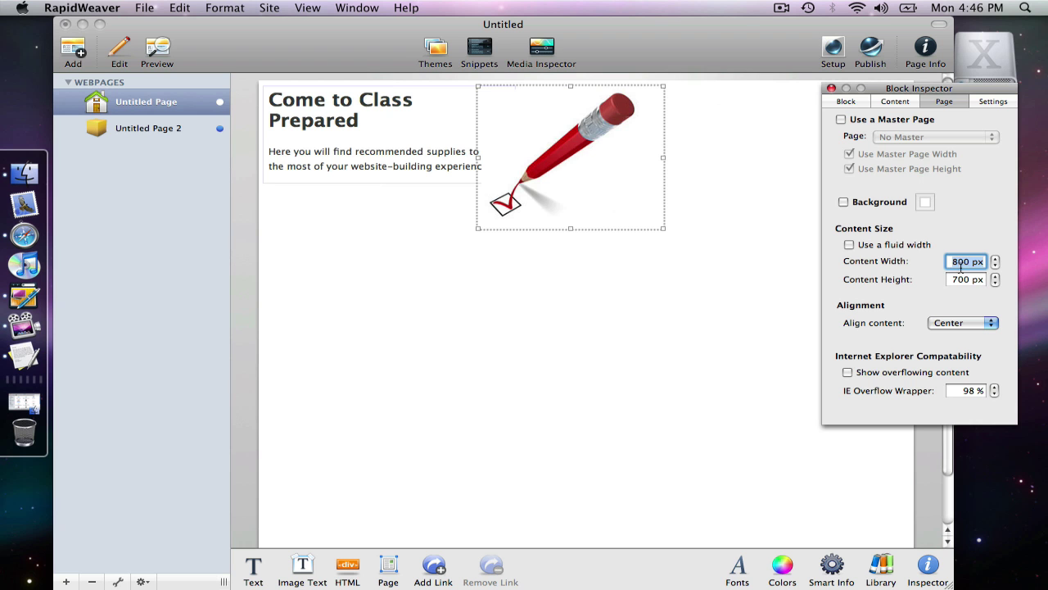
type("700")
key("Return")
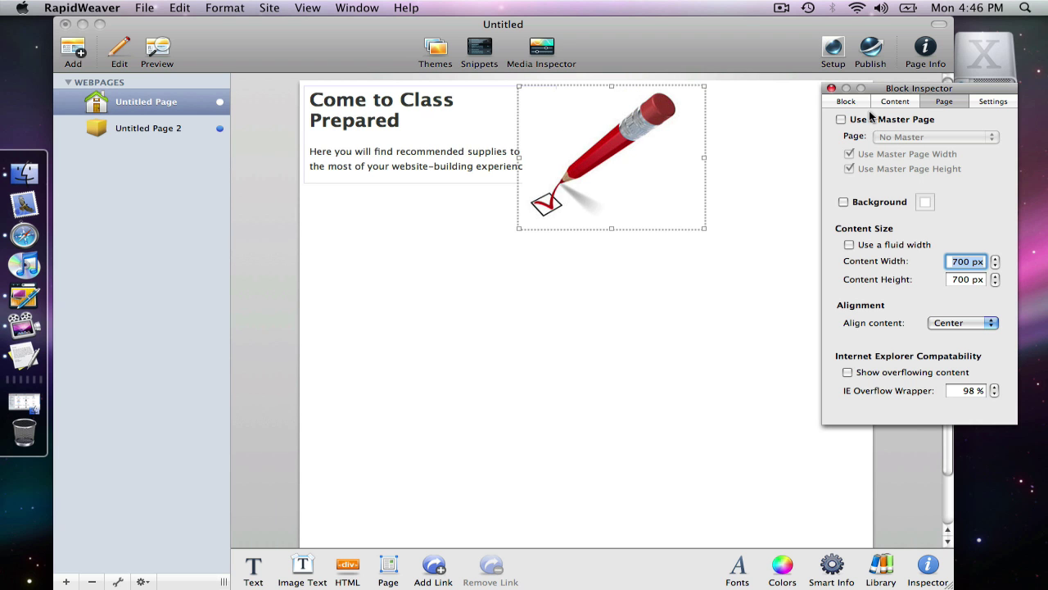
left_click(831, 87)
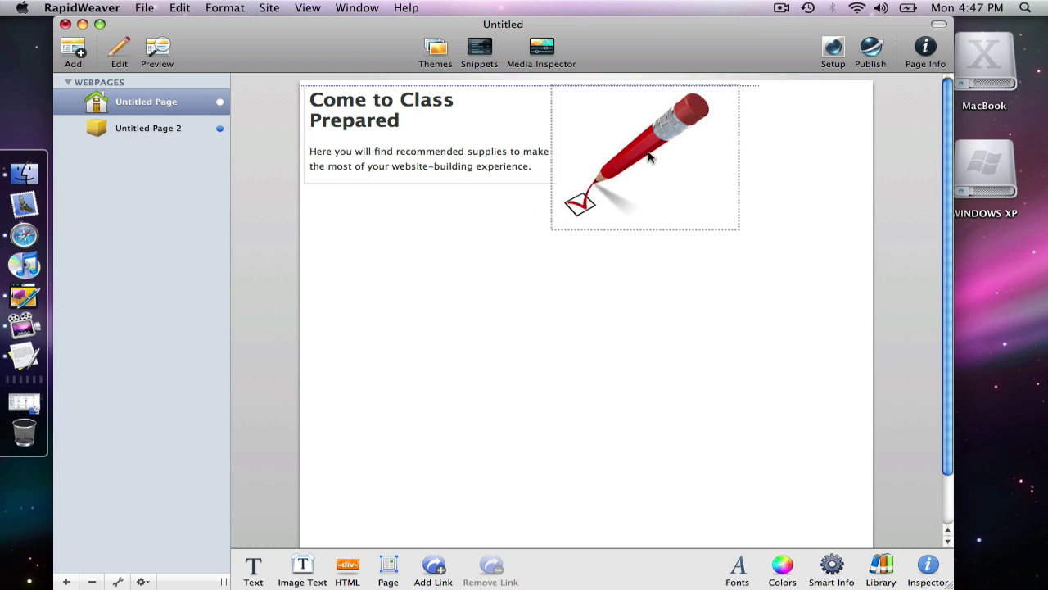
Move the pencil image to the right edge and widen the heading text block to one line.
left_click_drag(650, 157, 751, 150)
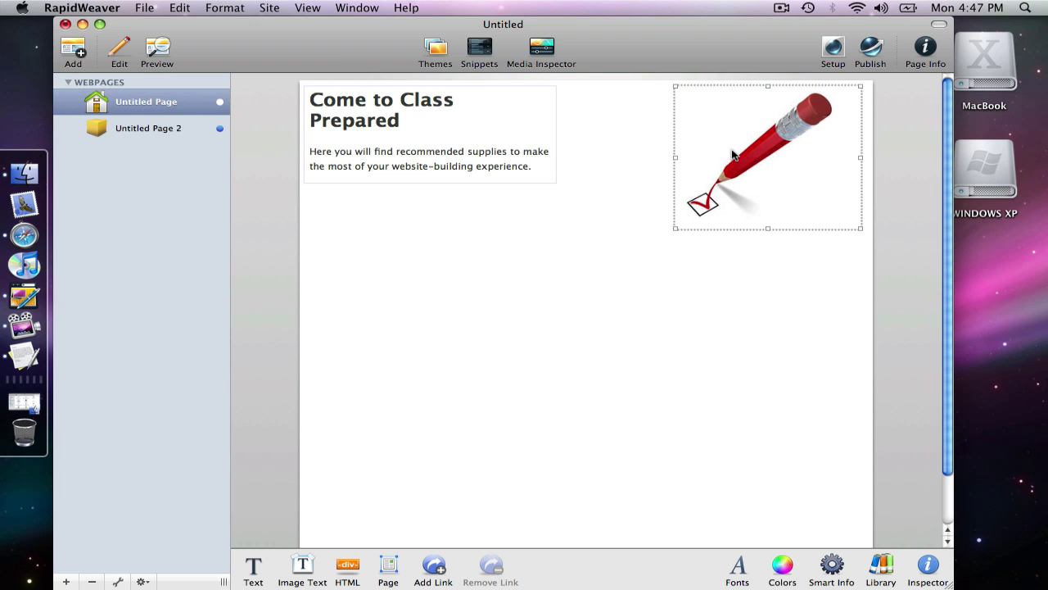
left_click(536, 130)
left_click_drag(554, 138, 666, 135)
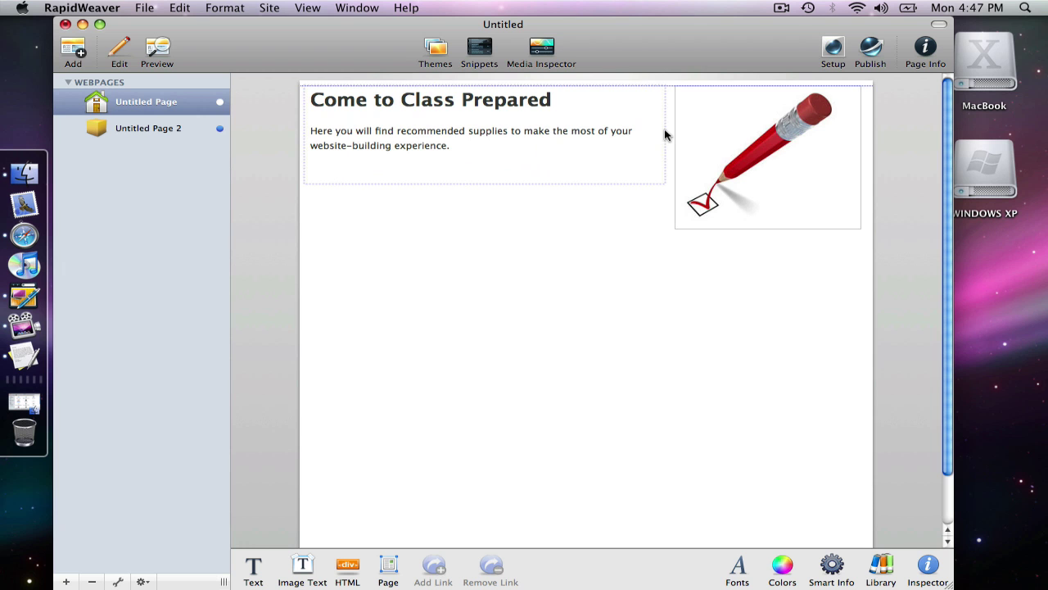
left_click(623, 236)
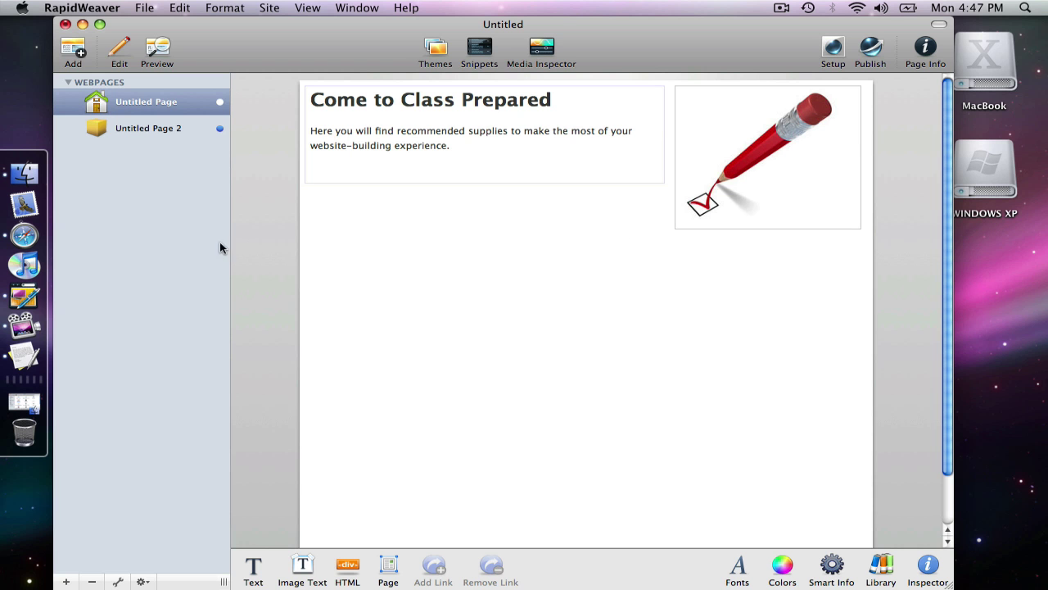
Check the live Supplies page, copy the 'Get RapidWeaver' sentence from Supplies Content, and quit TextEdit.
left_click(27, 233)
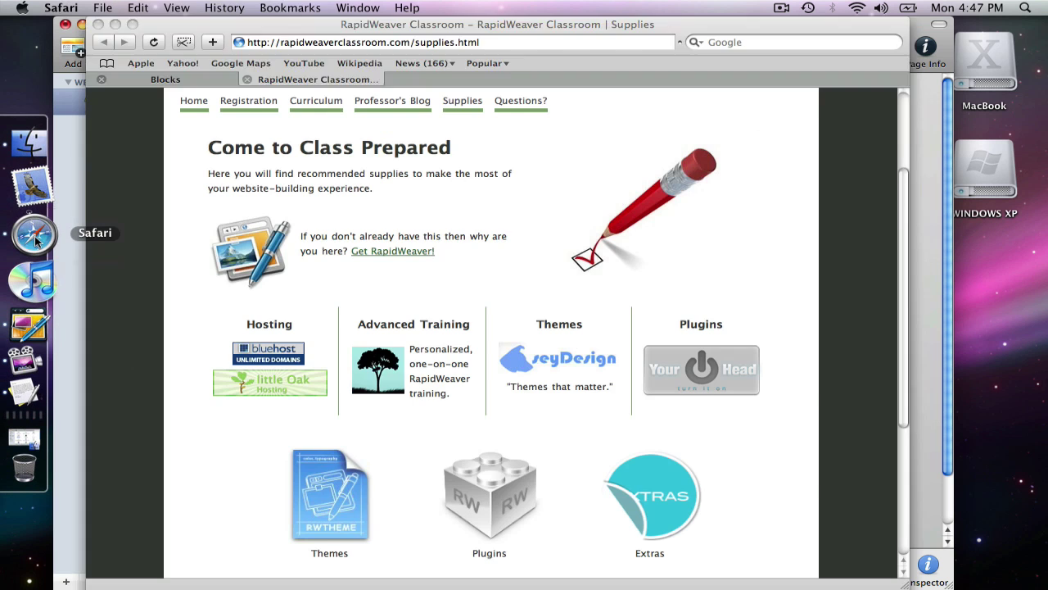
scroll(196, 244, "down", 2)
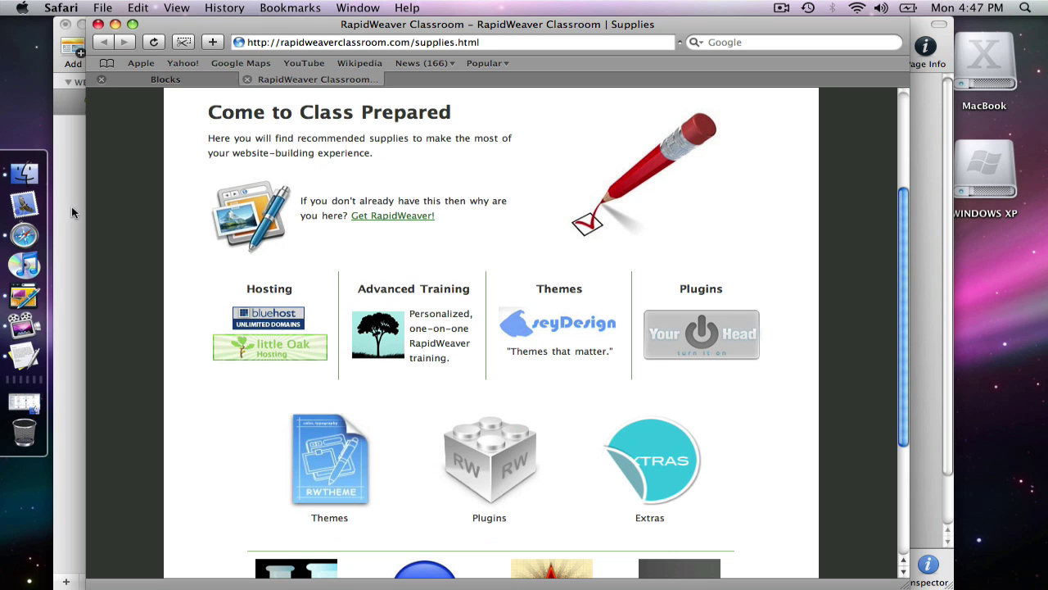
left_click(24, 354)
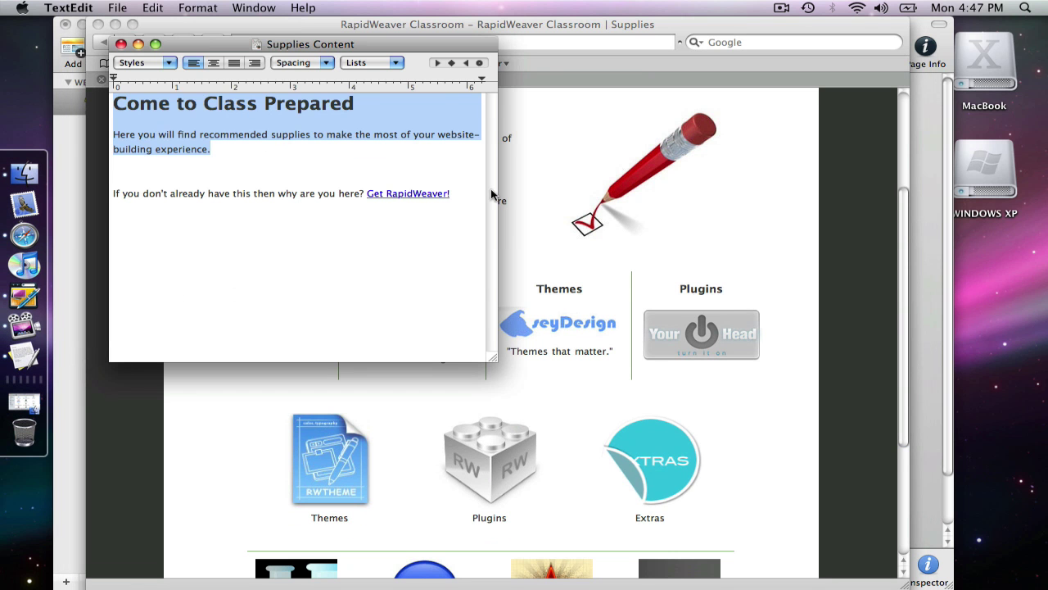
left_click_drag(474, 194, 110, 198)
key("super+c")
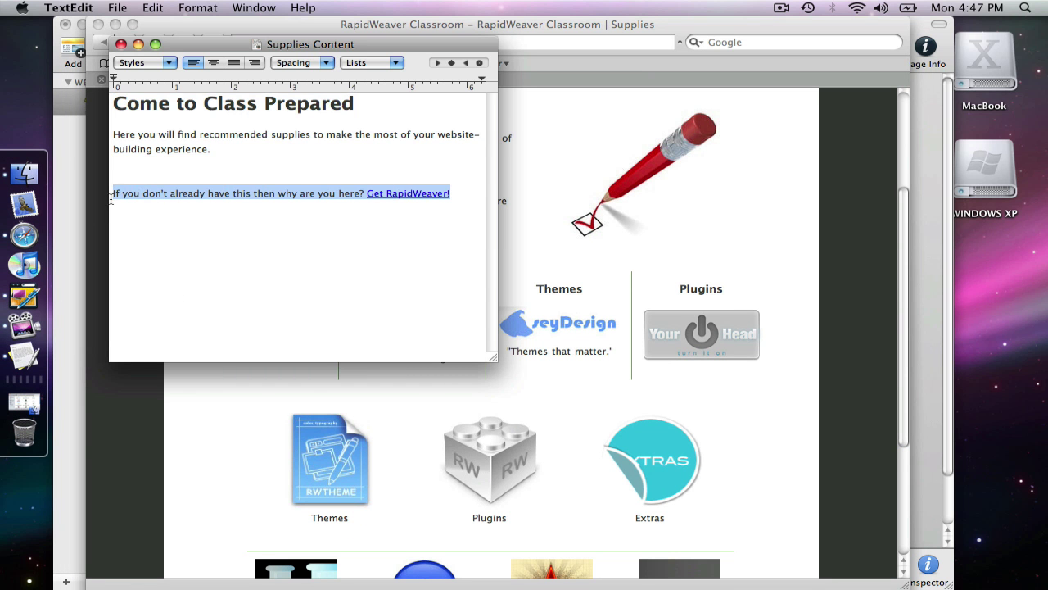
key("super+q")
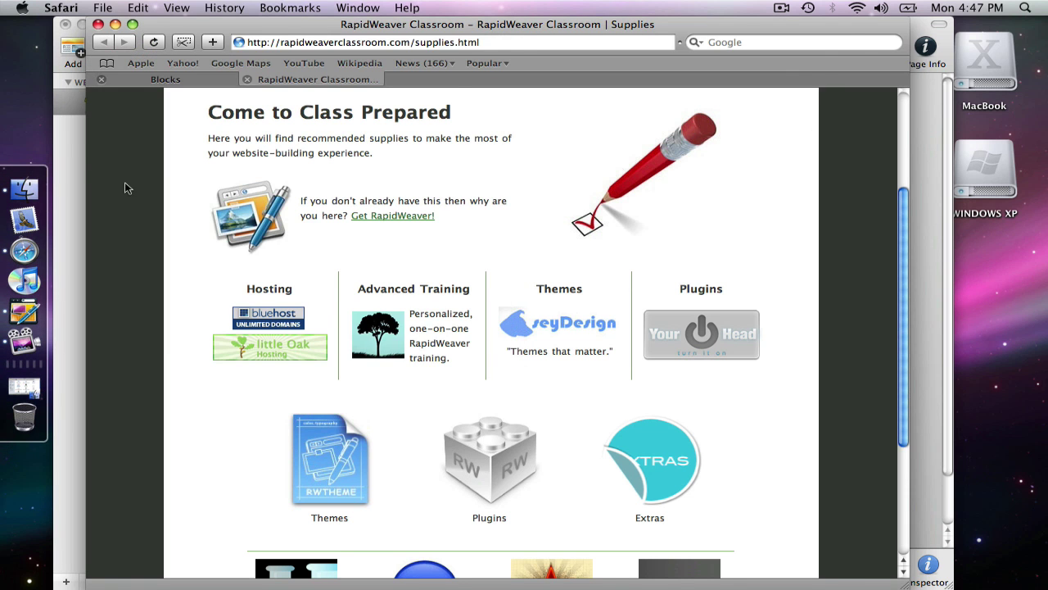
Drag rapidweaver.jpg from the images folder onto the page below the heading text block.
left_click(74, 136)
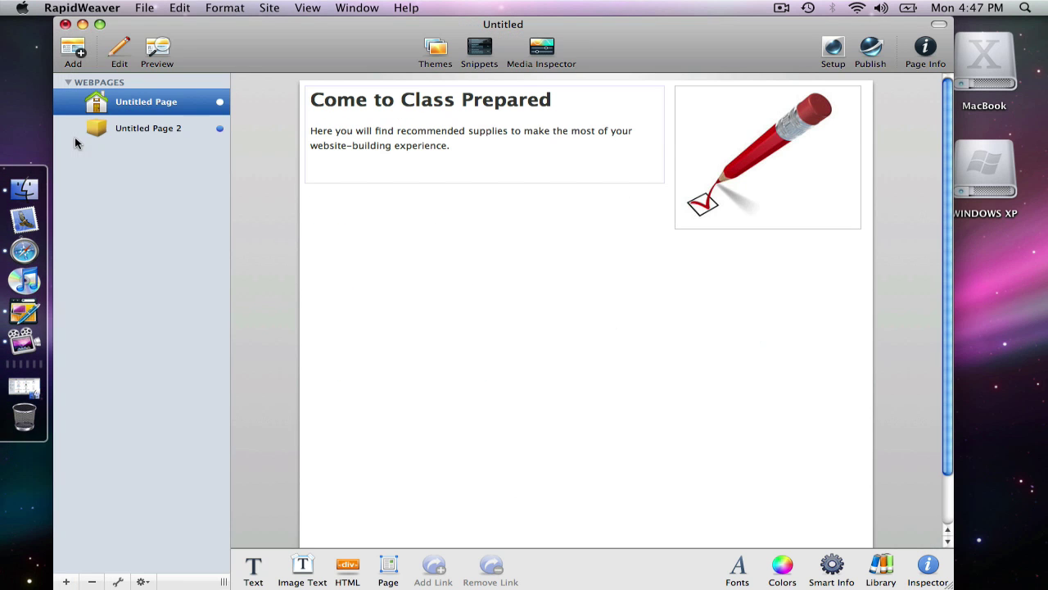
left_click(25, 199)
scroll(571, 374, "down", 3)
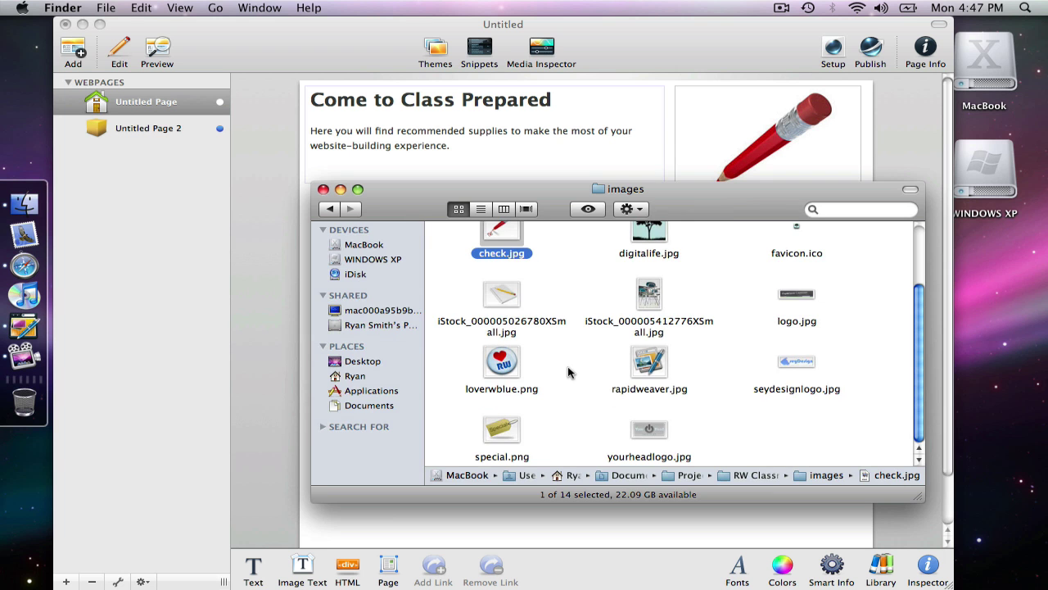
left_click_drag(556, 190, 924, 199)
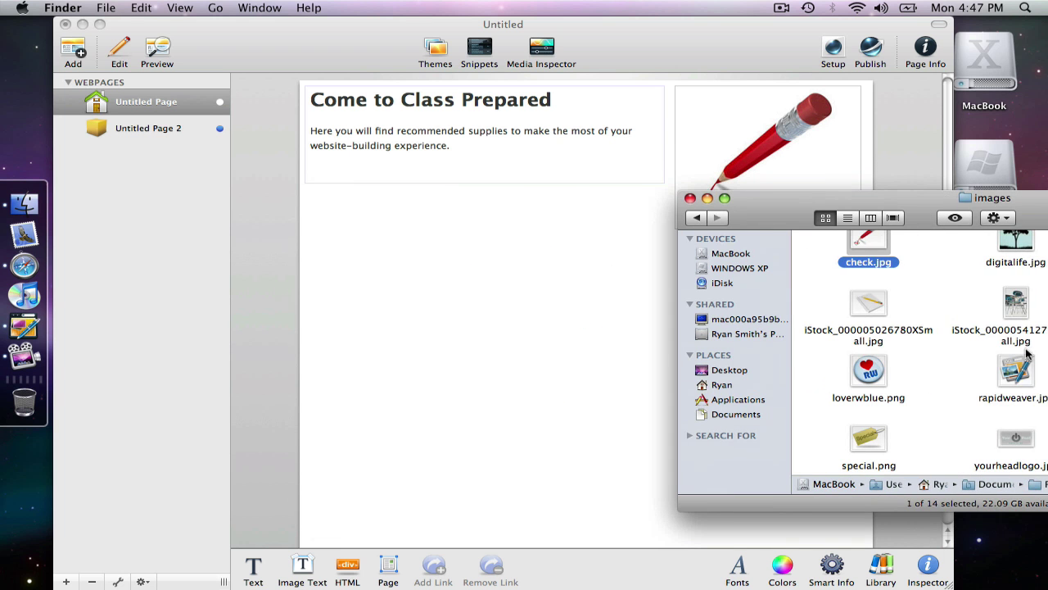
left_click(1006, 373)
left_click_drag(1004, 373, 359, 249)
left_click(356, 266)
Add a text box beside rapidweaver.jpg, paste the 'Get RapidWeaver!' sentence into it, and resize it.
left_click(384, 323)
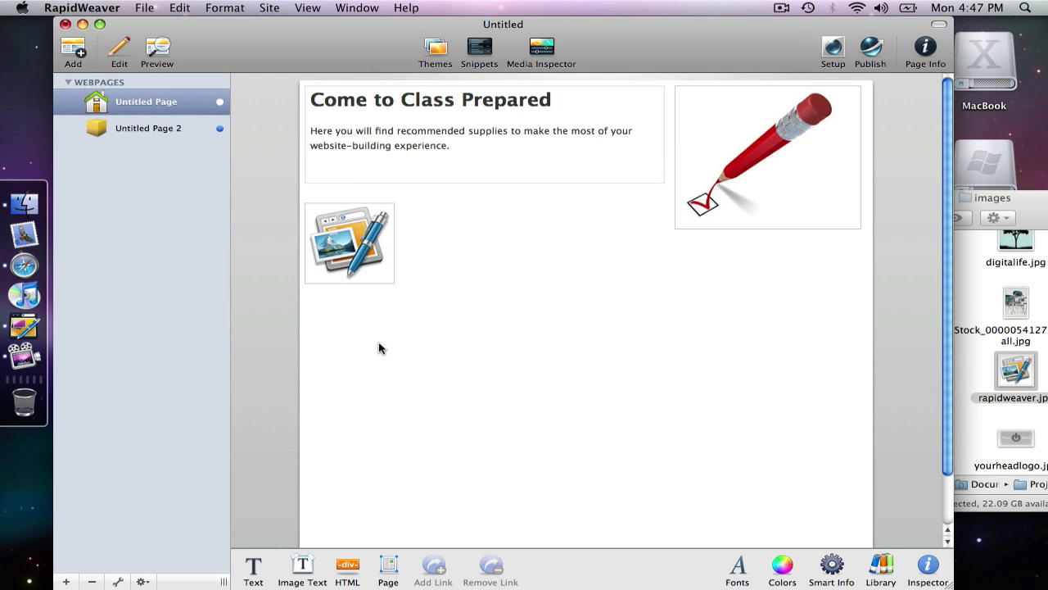
left_click(253, 567)
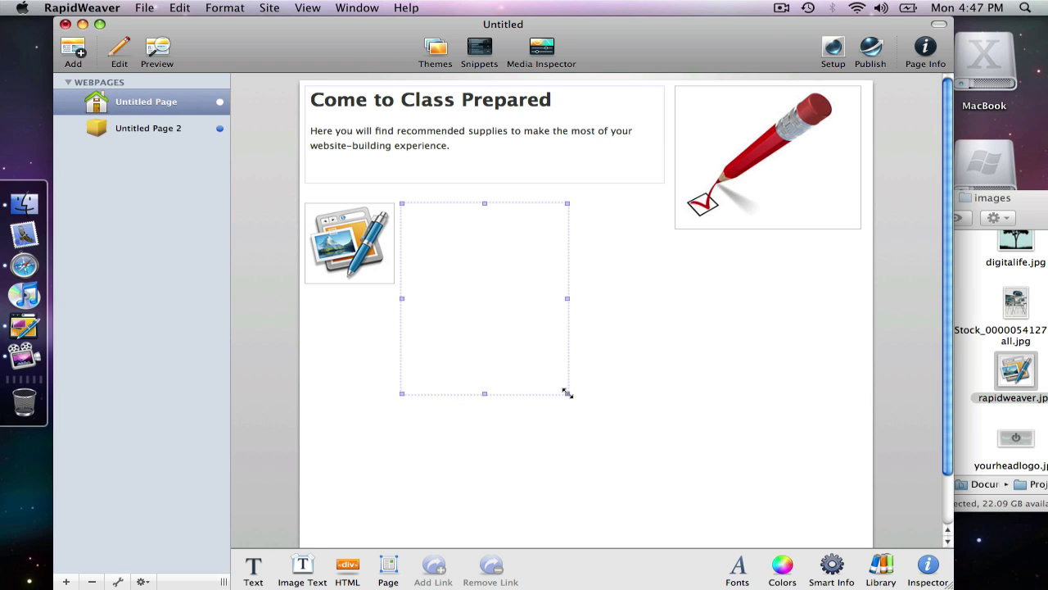
left_click_drag(566, 393, 664, 289)
left_click(509, 232)
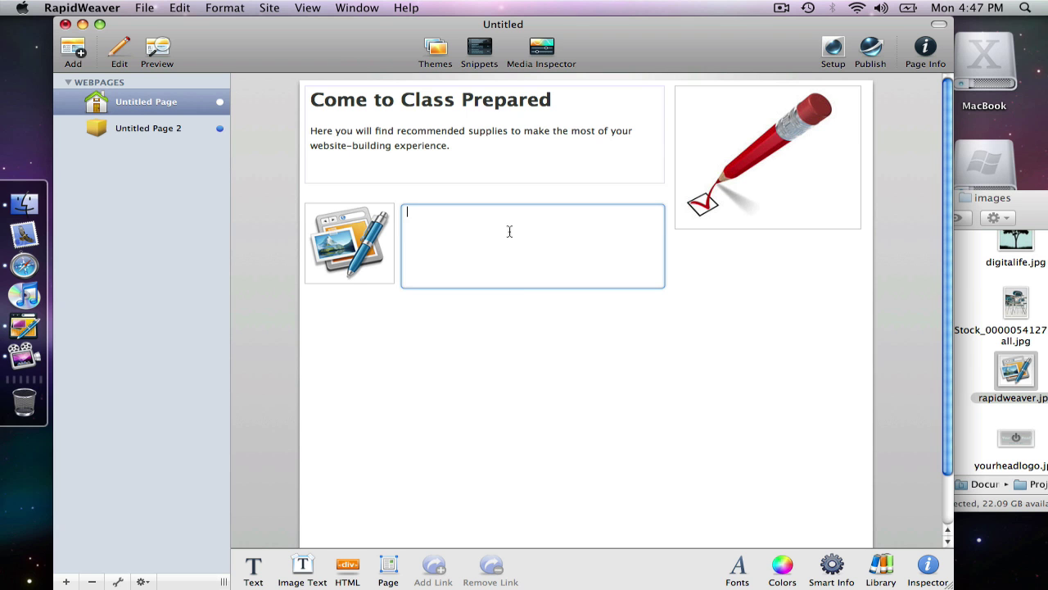
key("super+v")
left_click(515, 314)
left_click(513, 249)
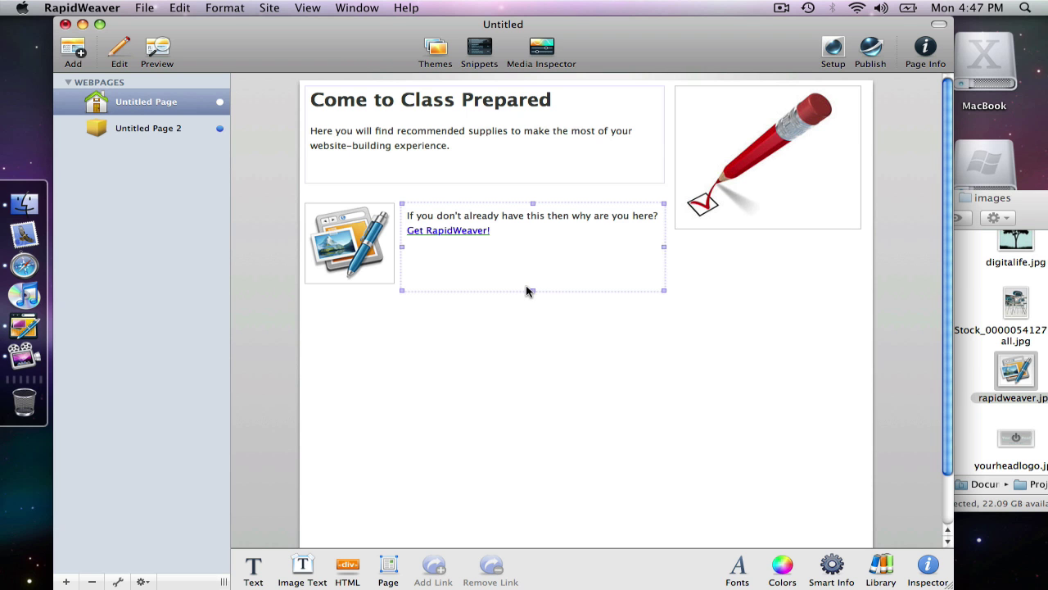
left_click_drag(533, 291, 533, 282)
left_click(532, 311)
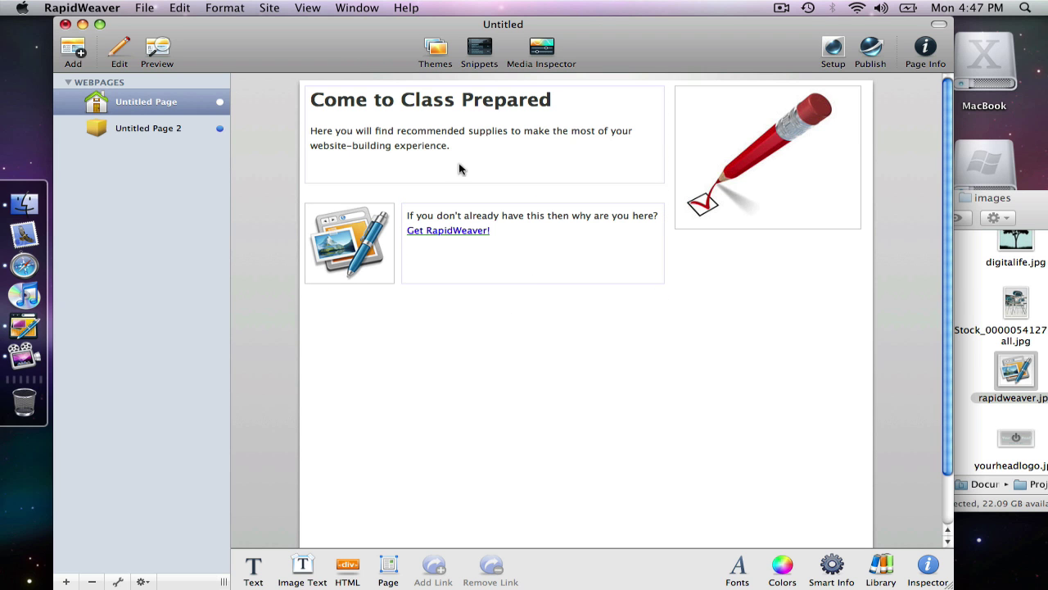
Search the theme gallery for 'sprout' and apply the Sprout theme to the site.
left_click(435, 62)
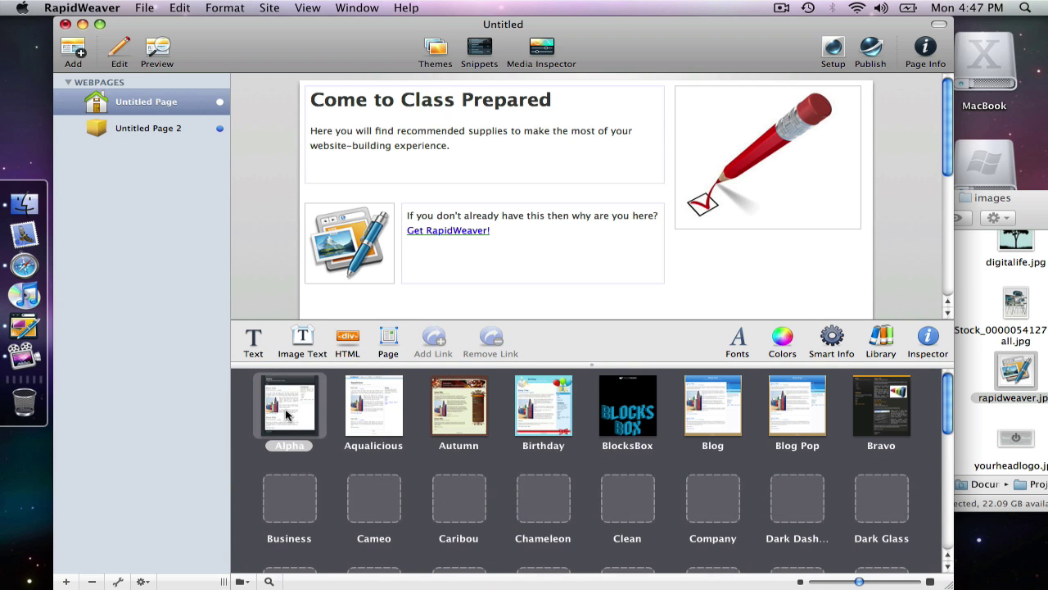
left_click(270, 581)
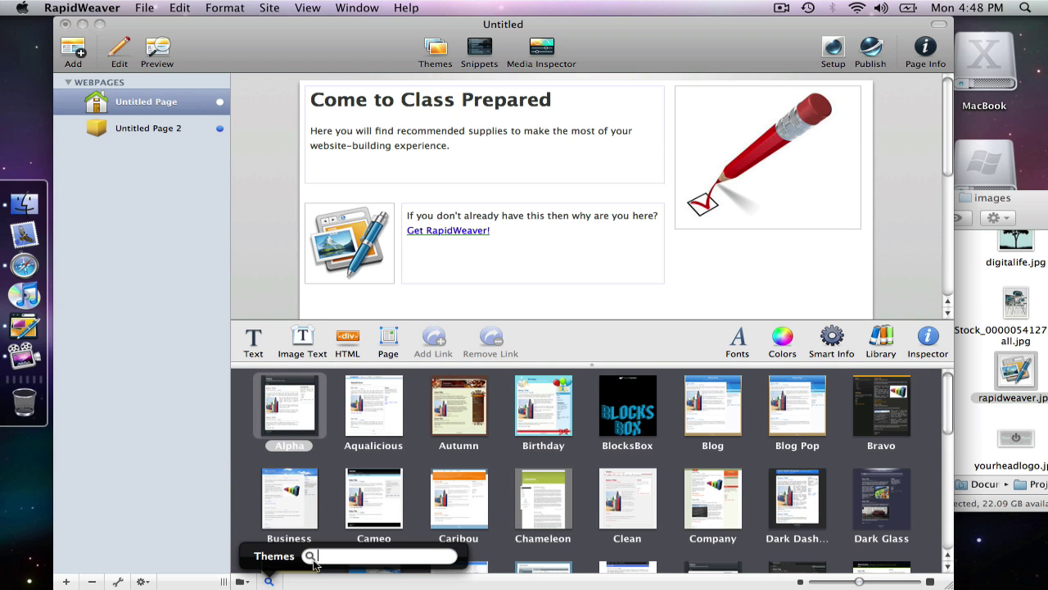
type("spro")
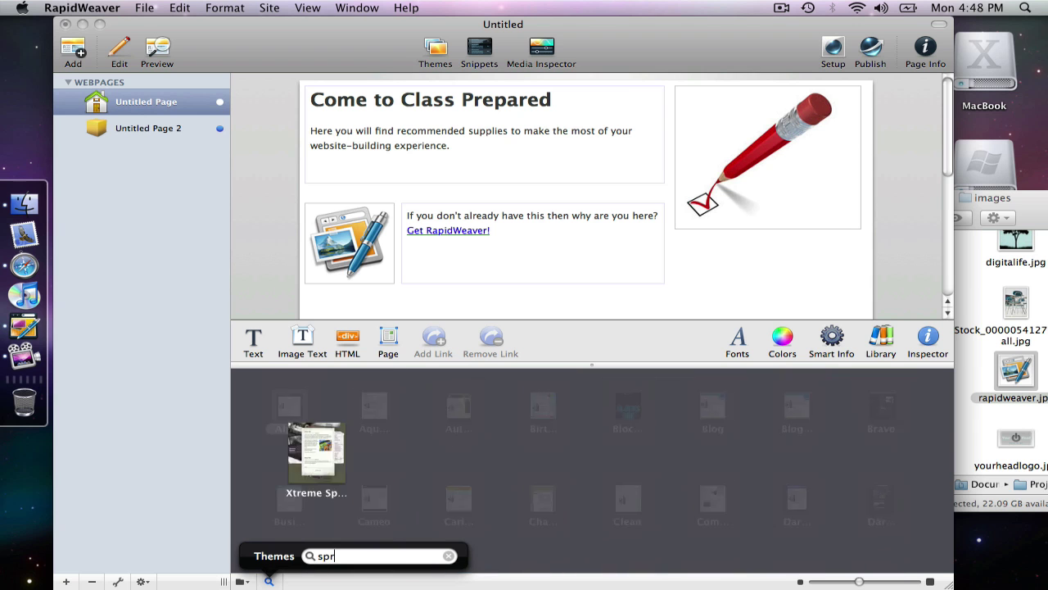
key("BackSpace")
type("rout")
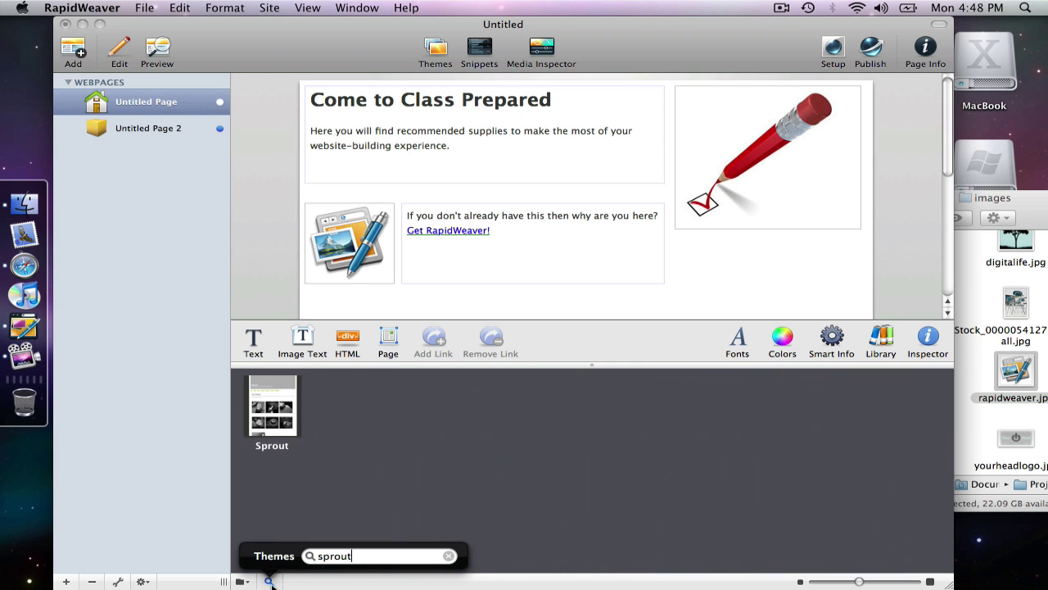
key("Return")
left_click(284, 396)
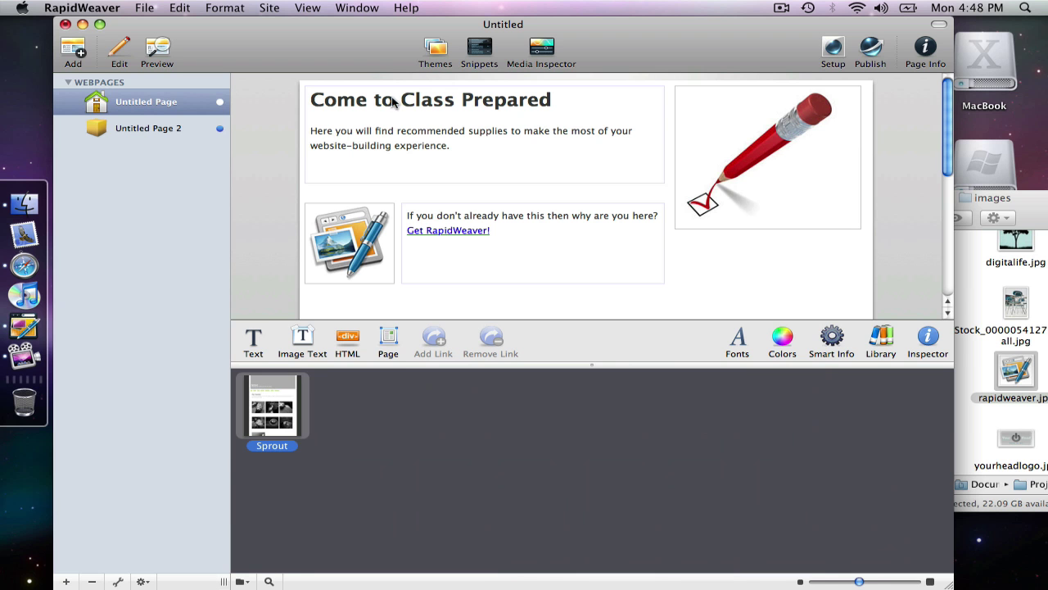
left_click(436, 51)
Choose Medium under Width in the page's Sprout style settings, then close the inspector.
left_click(925, 49)
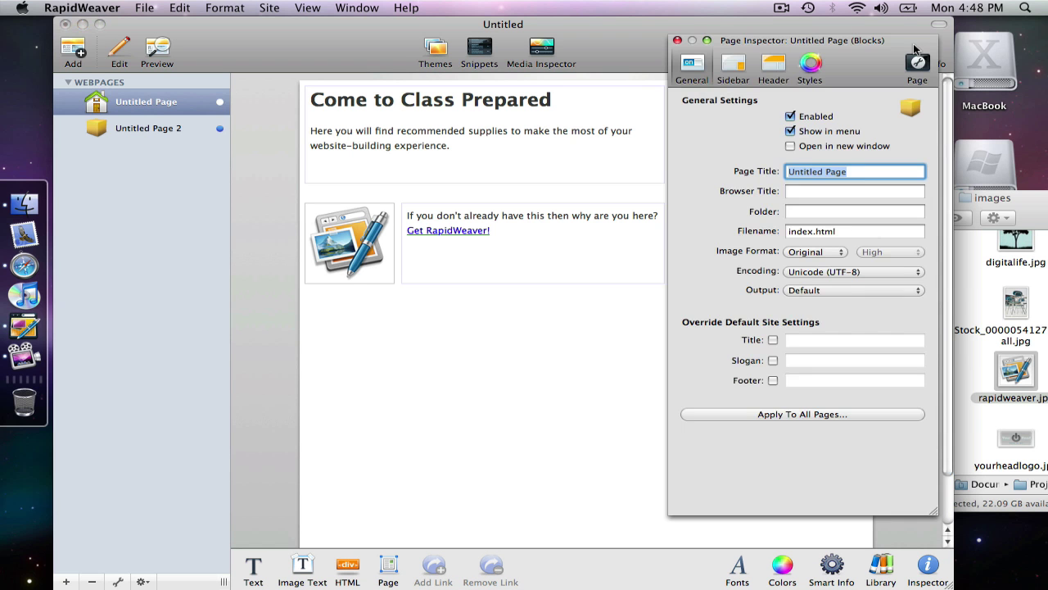
left_click(811, 65)
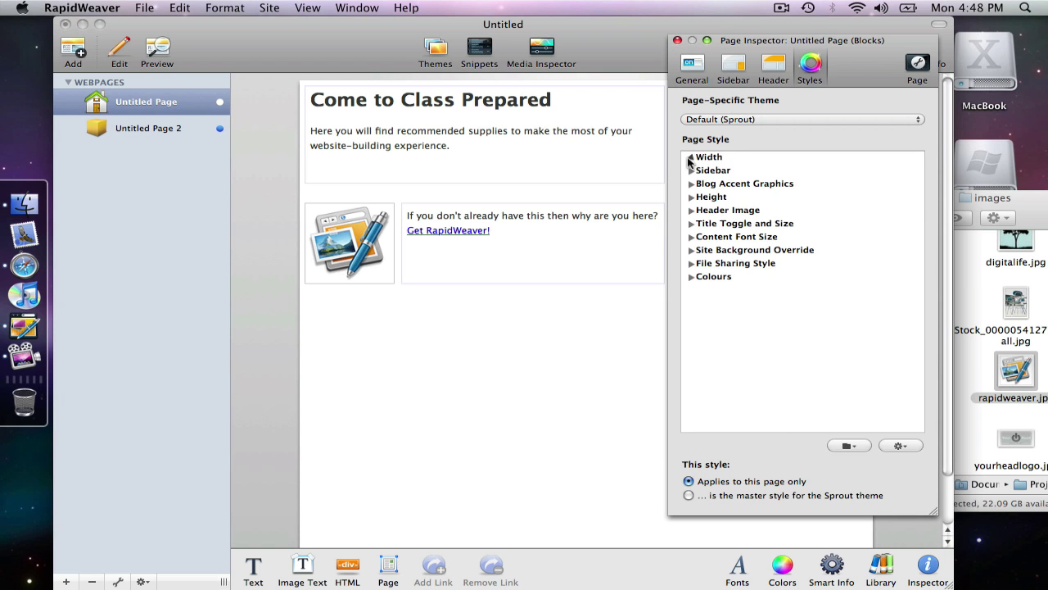
left_click(690, 157)
left_click(716, 185)
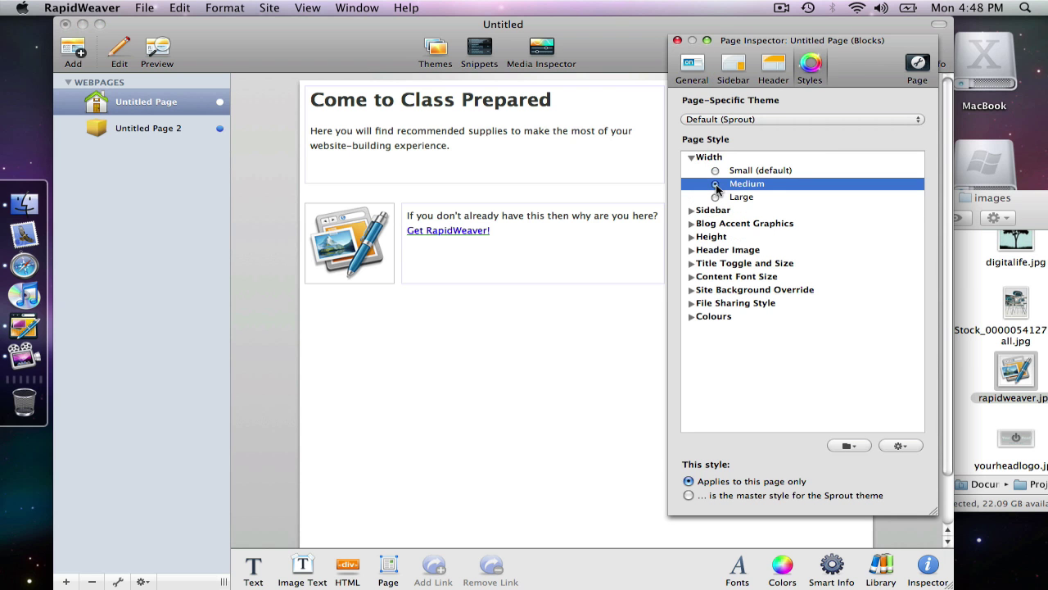
left_click(692, 211)
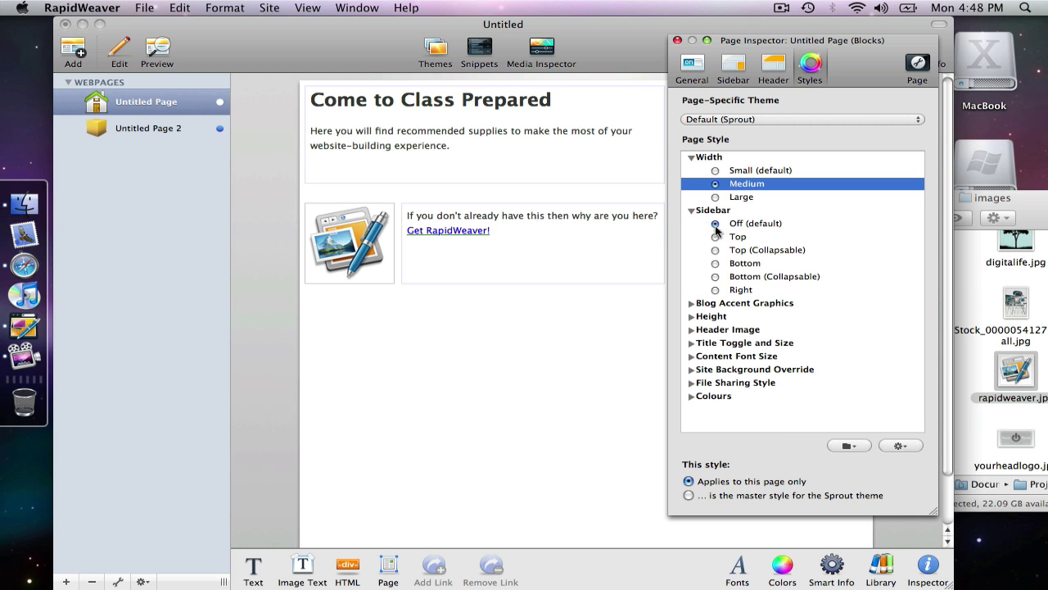
left_click(692, 211)
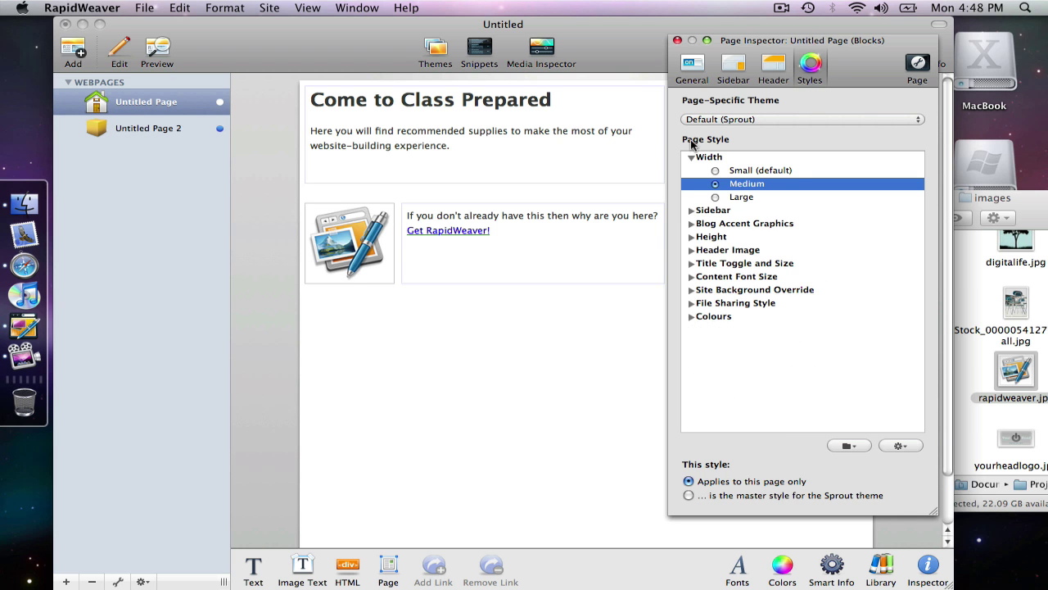
left_click(691, 158)
left_click(677, 40)
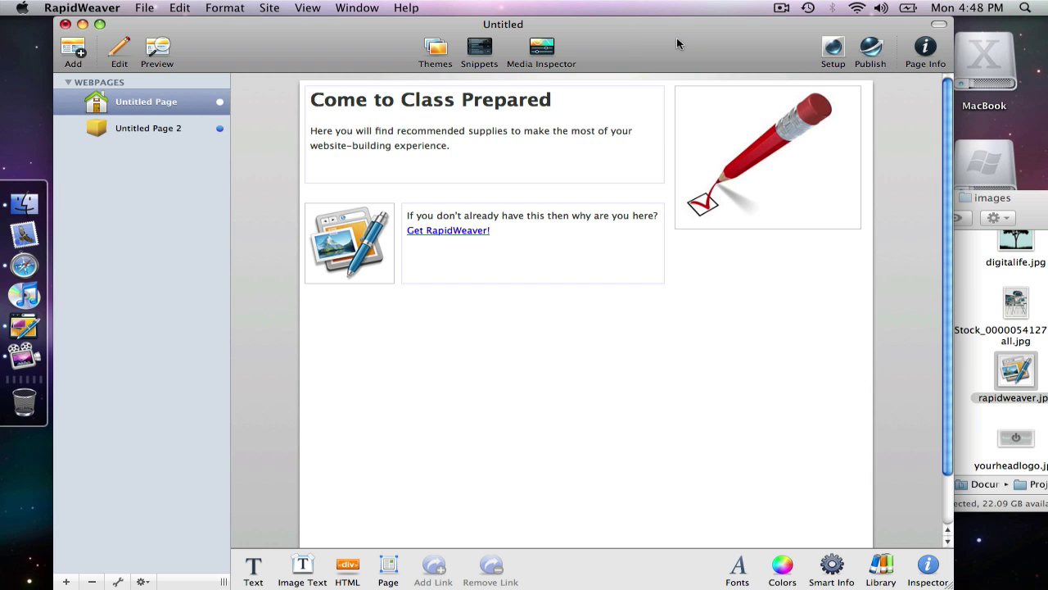
Preview the Medium-width page as a website and scroll through it, then return to editing.
left_click(166, 53)
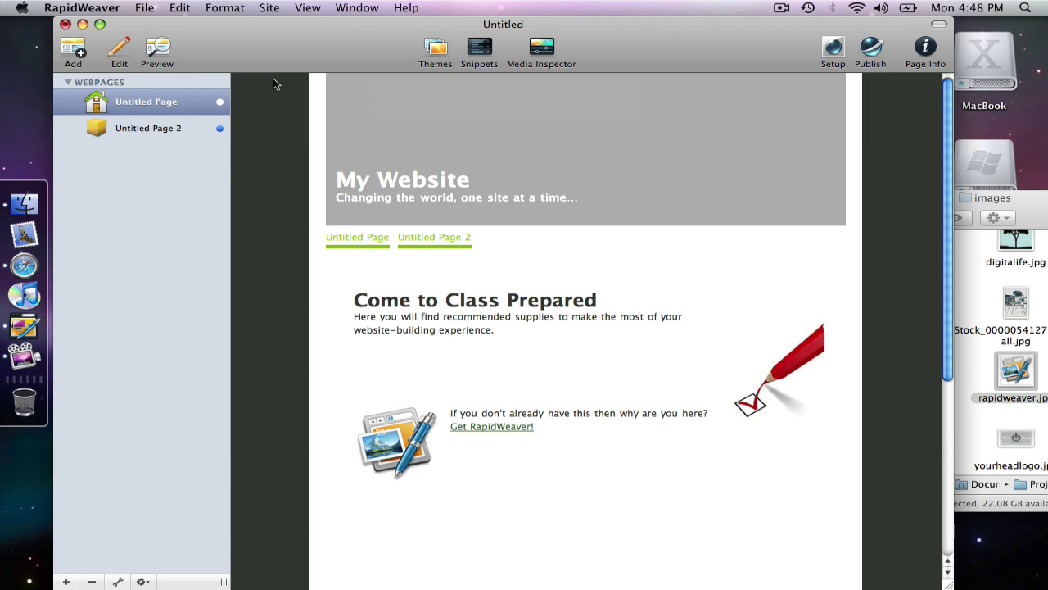
scroll(420, 327, "down", 3)
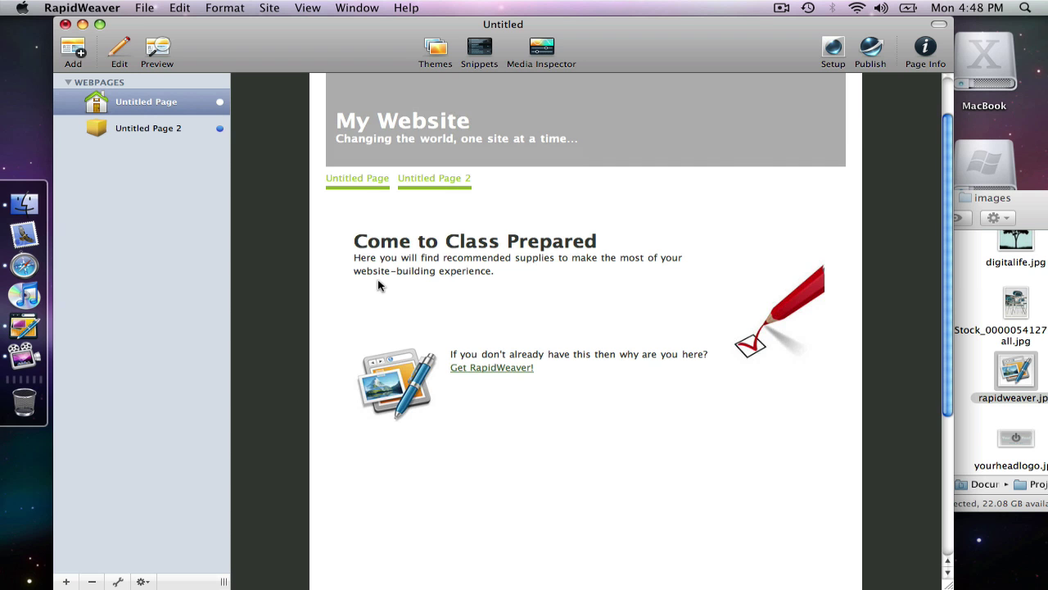
left_click(120, 47)
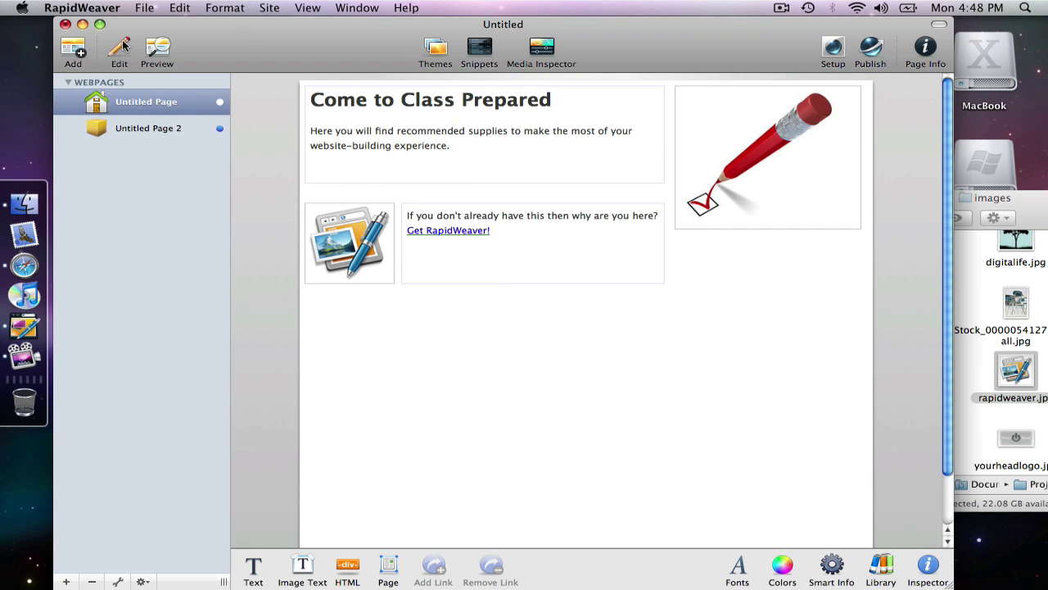
Change the page's Sprout Width style to Large.
left_click(925, 49)
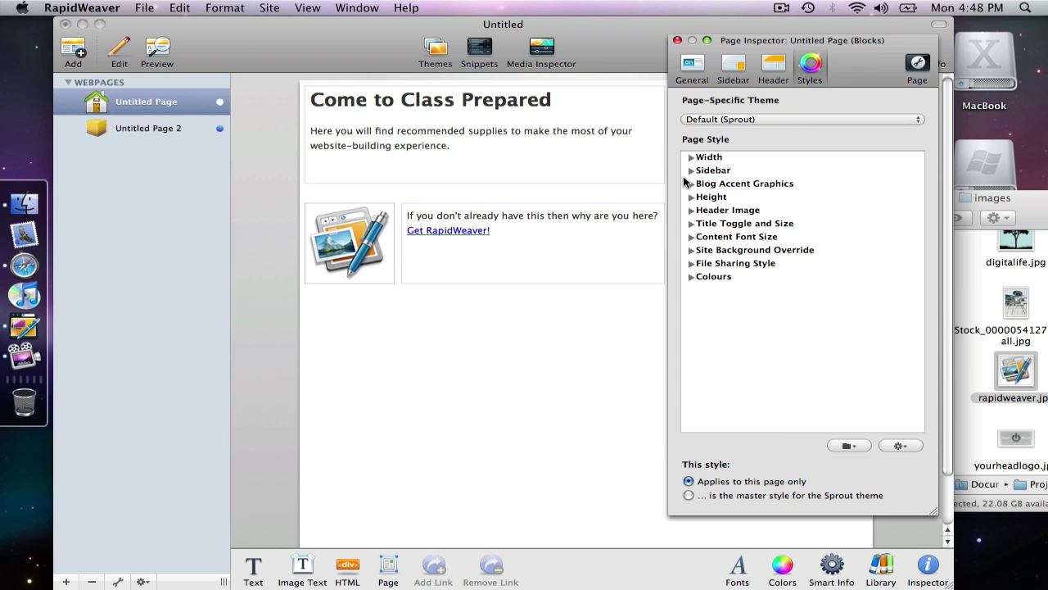
left_click(691, 157)
left_click(715, 197)
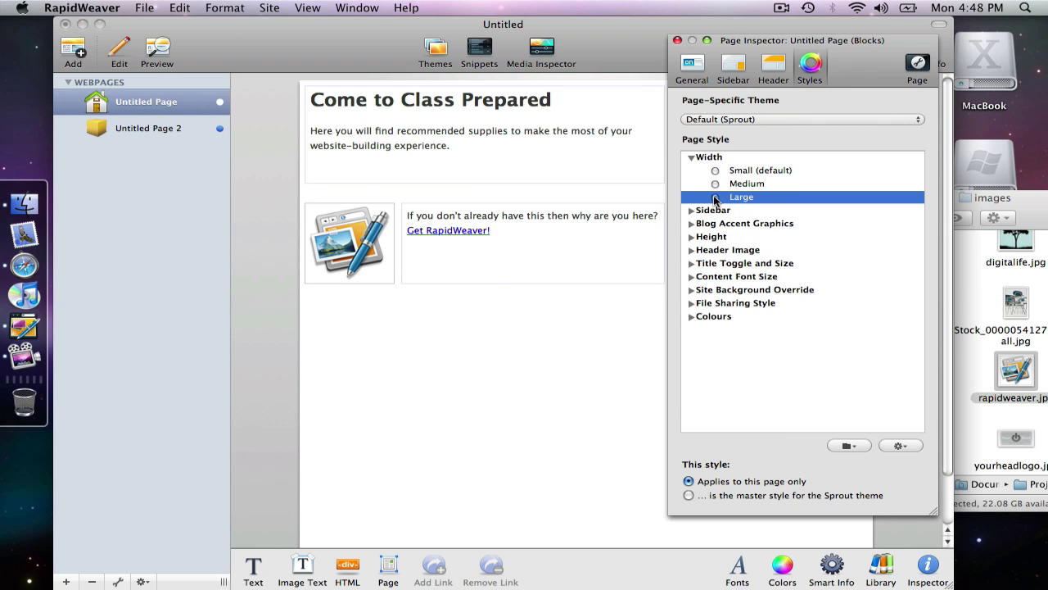
left_click(677, 40)
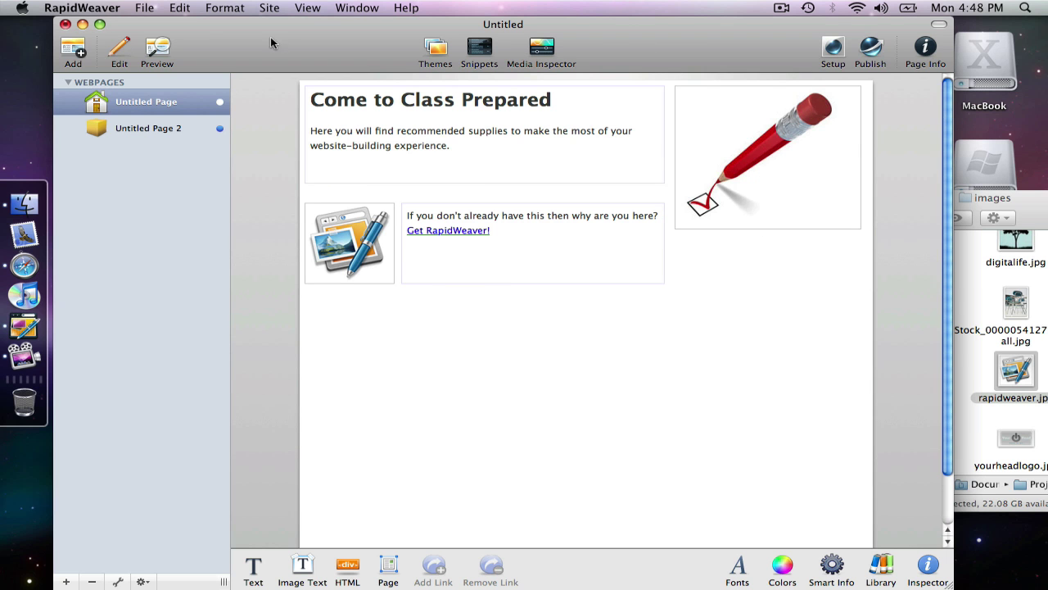
Preview the Large-width page, widening the window and scrolling down to see the full layout.
left_click(170, 47)
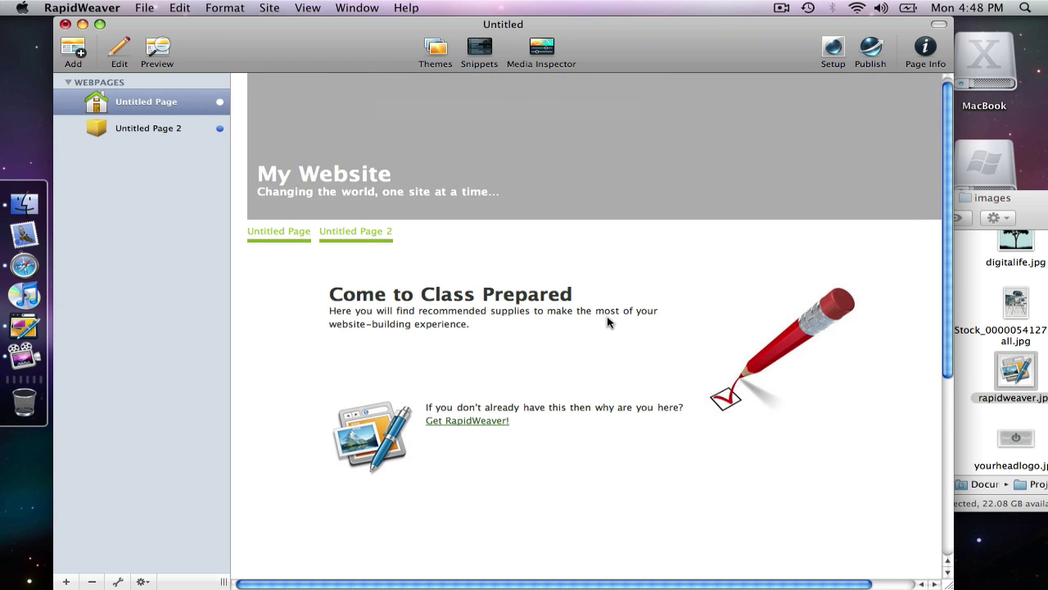
scroll(608, 319, "down", 2)
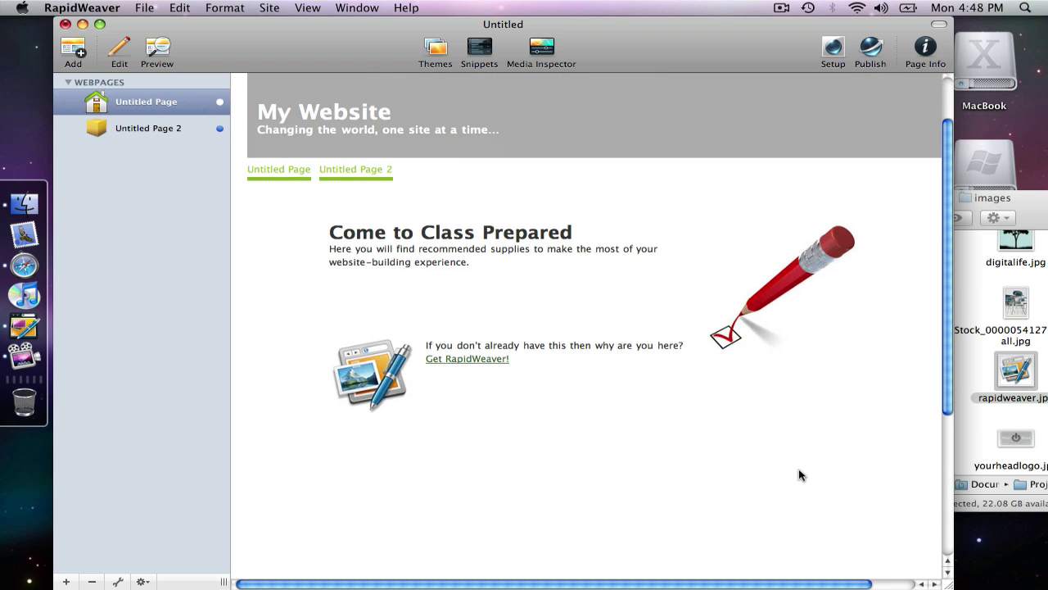
left_click_drag(950, 585, 1039, 584)
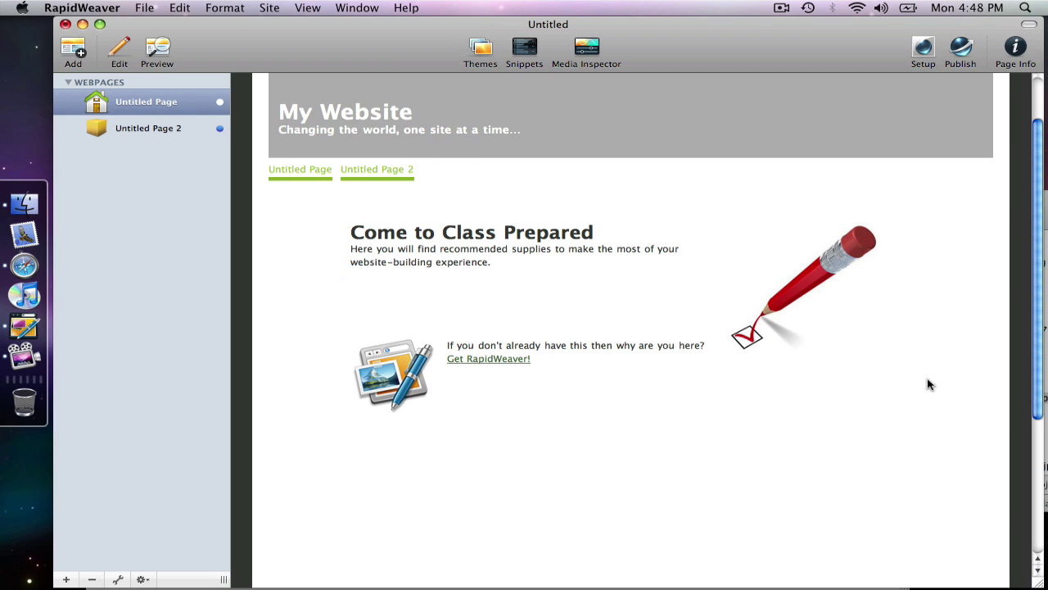
scroll(619, 286, "down", 3)
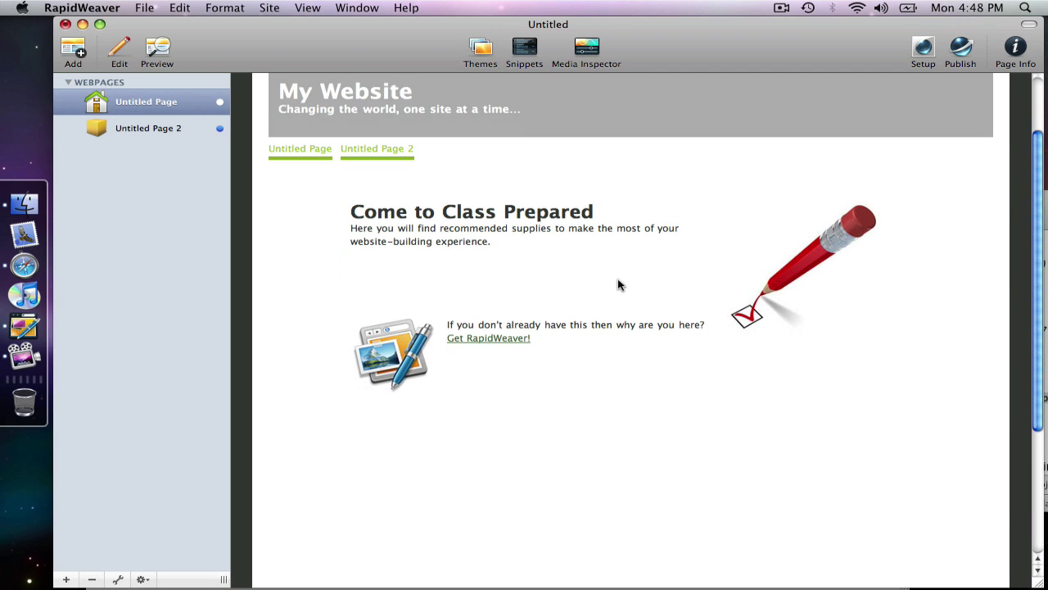
Return to editing the page and deselect the pencil image.
left_click(129, 51)
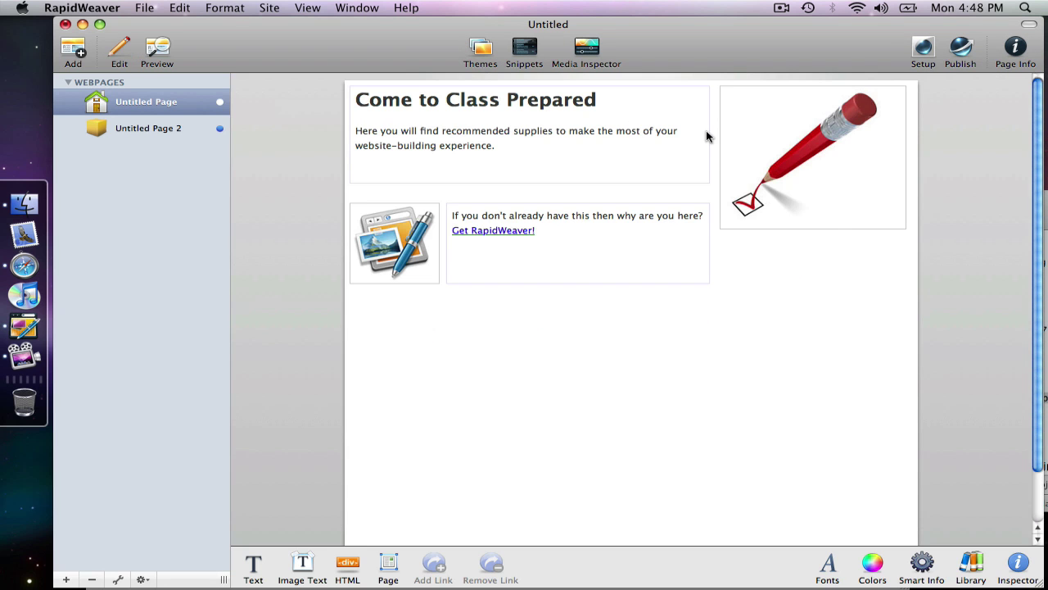
left_click(644, 354)
scroll(645, 354, "down", 3)
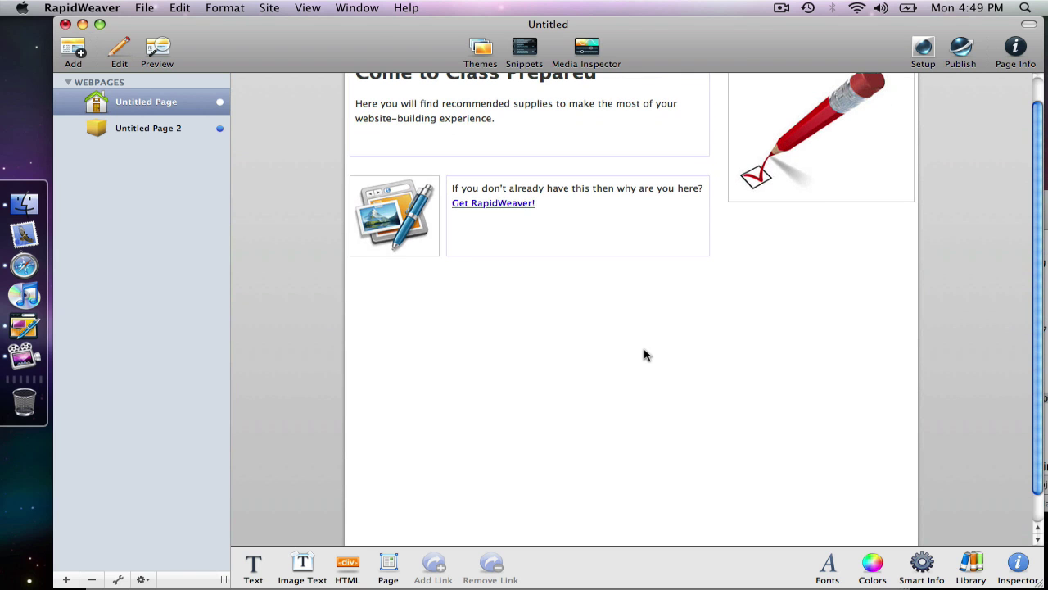
Switch applications until Finder's images folder window sits in front of RapidWeaver.
key("super+Tab")
key("super+Tab")
scroll(634, 354, "down", 3)
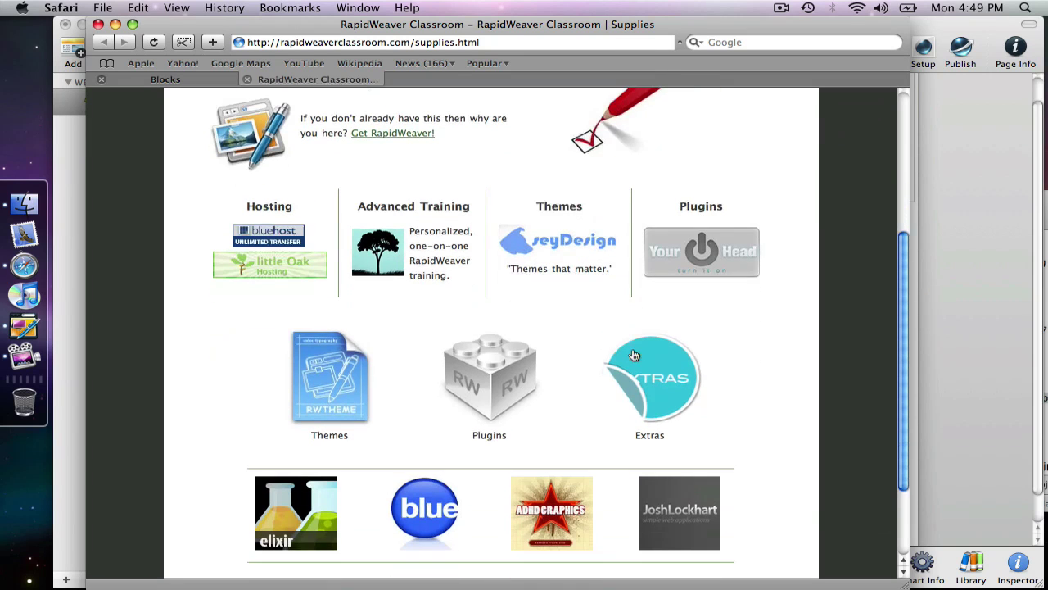
key("super+Tab")
left_click(577, 272)
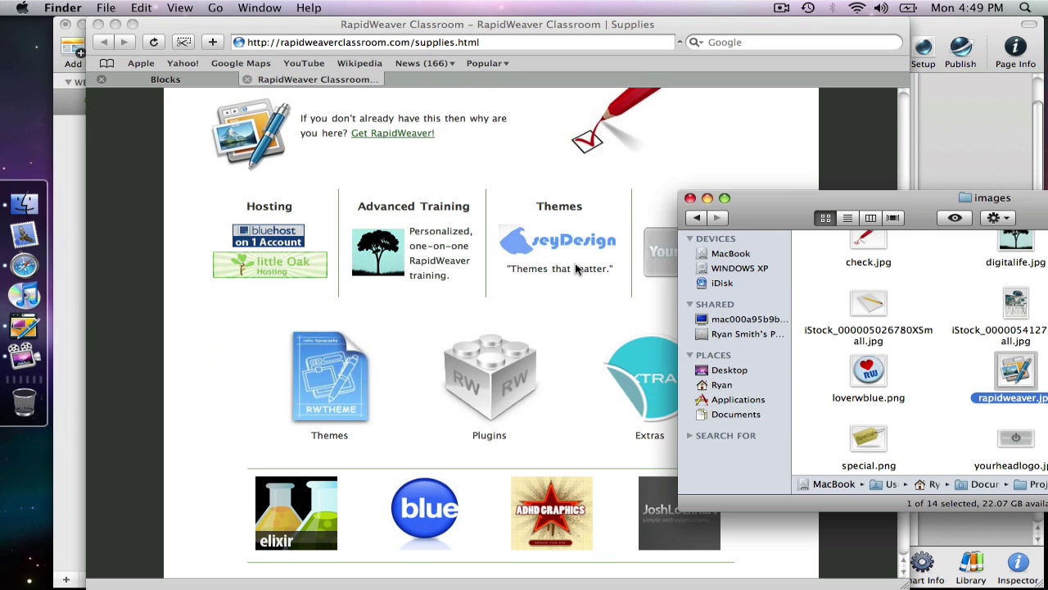
left_click(932, 22)
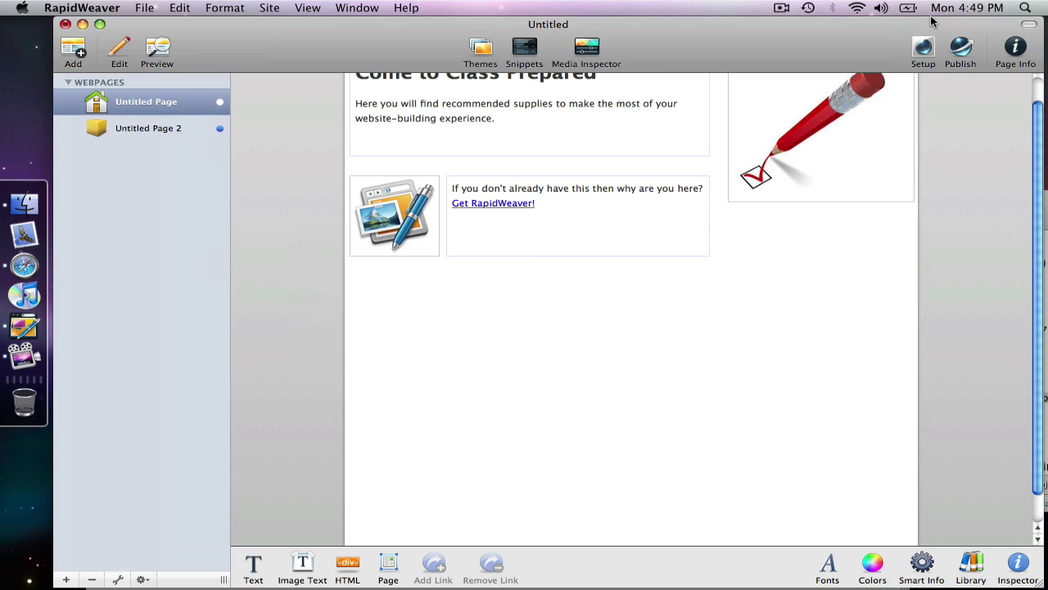
key("super+Tab")
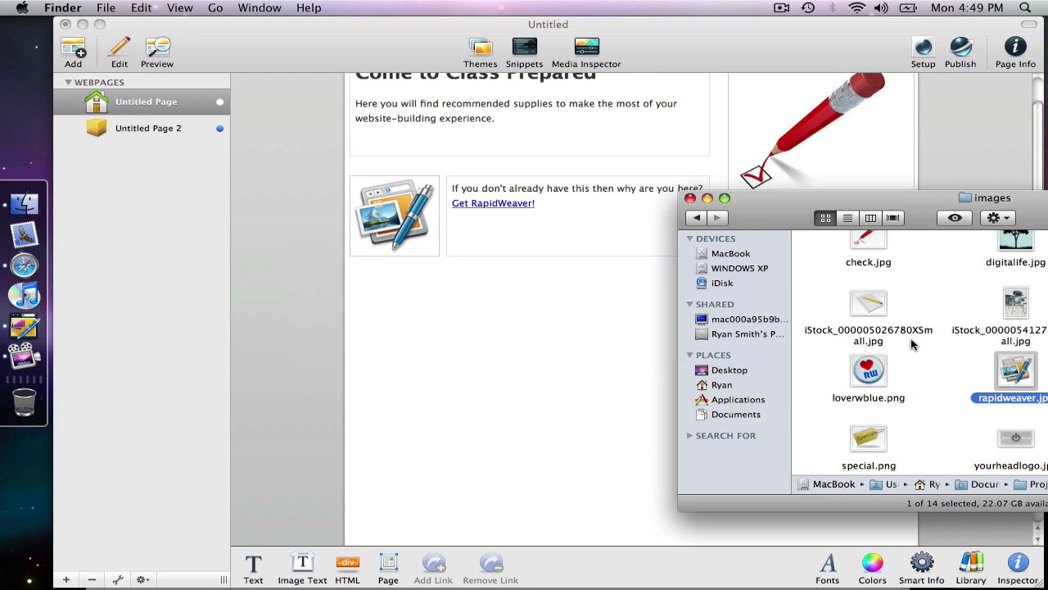
Drag the digitalife.jpg tree image from Finder onto the RapidWeaver page.
scroll(913, 332, "up", 3)
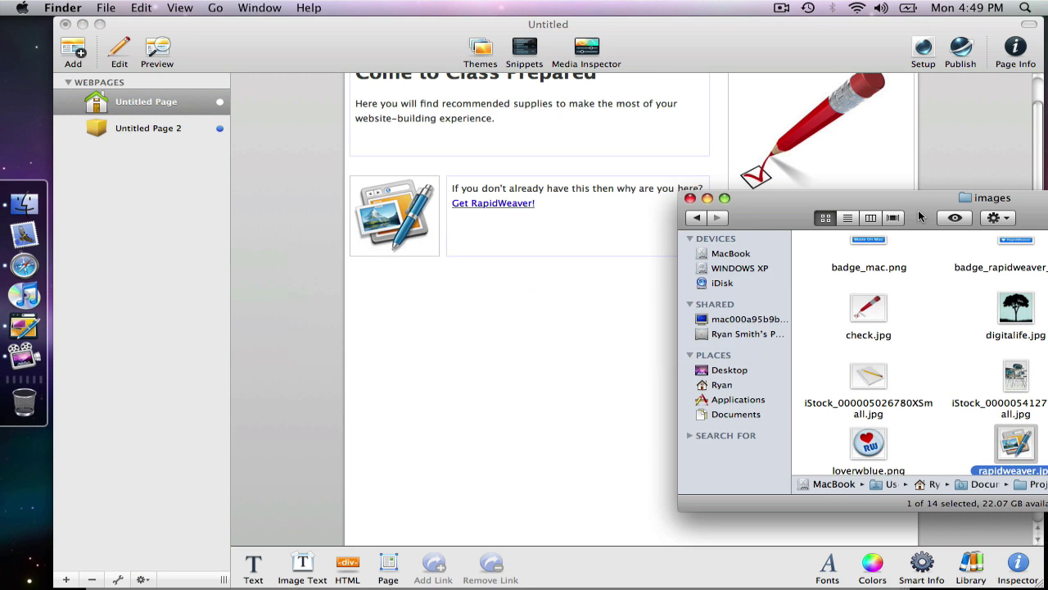
left_click_drag(1016, 302, 408, 331)
left_click(416, 357)
key("super+Tab")
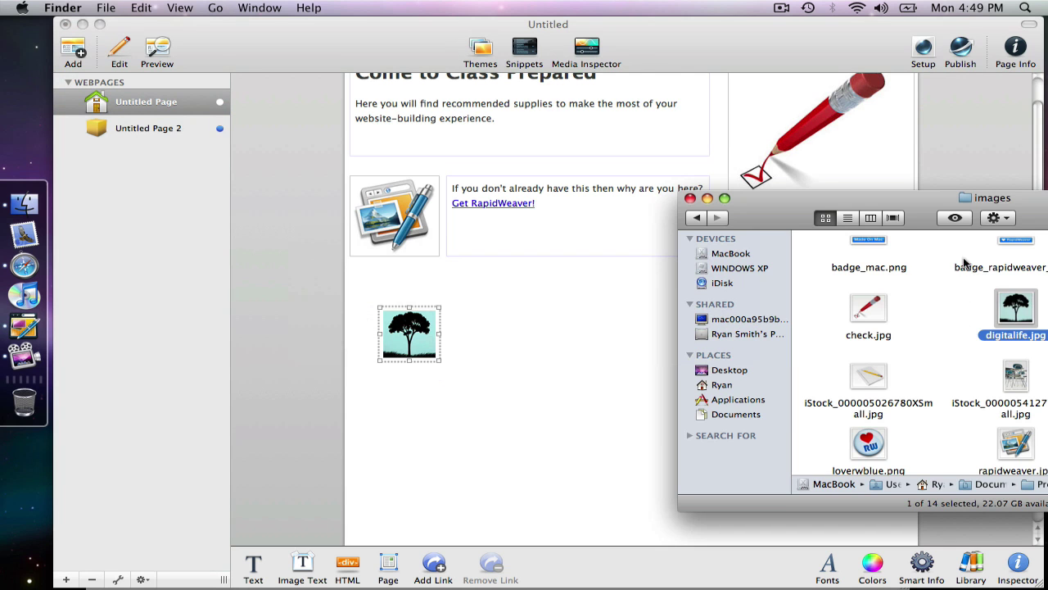
Add the seyDesign, Your Head and bluehost.gif logos to the page, moving seyDesign beside the tree.
left_click_drag(909, 193, 738, 26)
left_click_drag(996, 281, 583, 375)
scroll(915, 236, "down", 2)
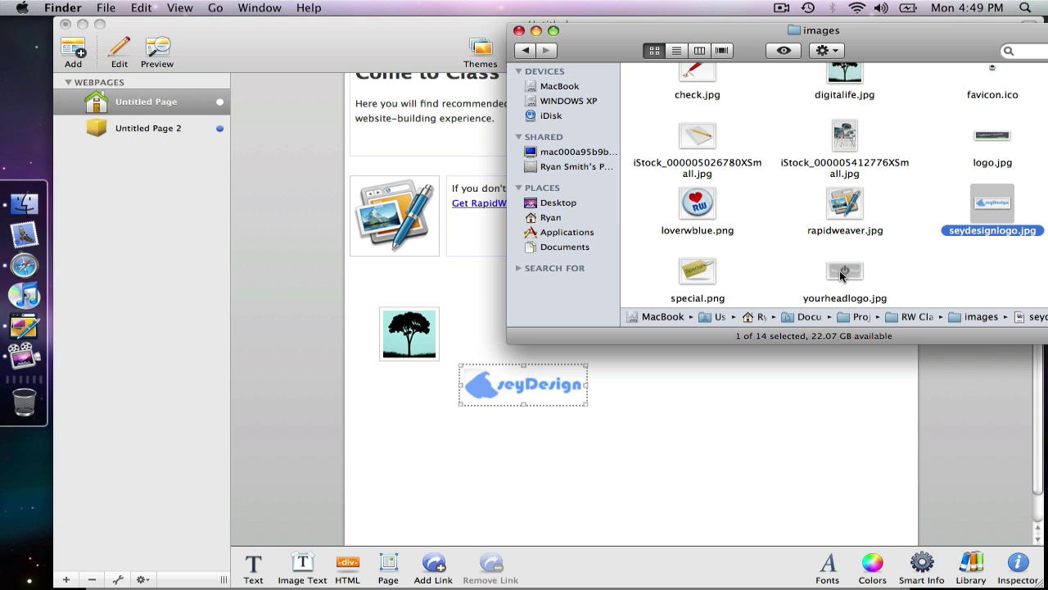
left_click_drag(845, 275, 688, 404)
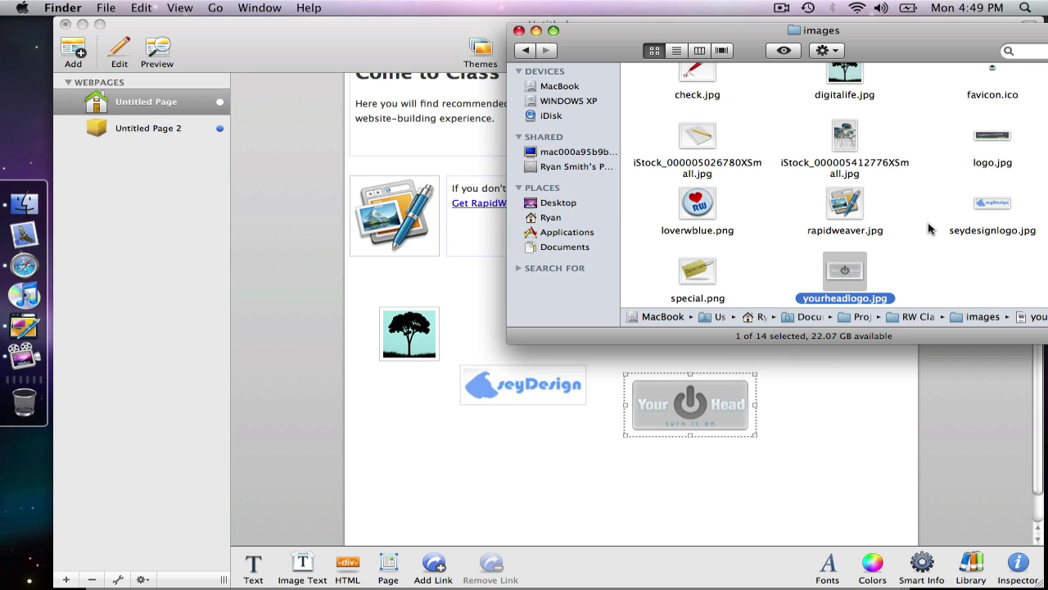
scroll(929, 229, "up", 2)
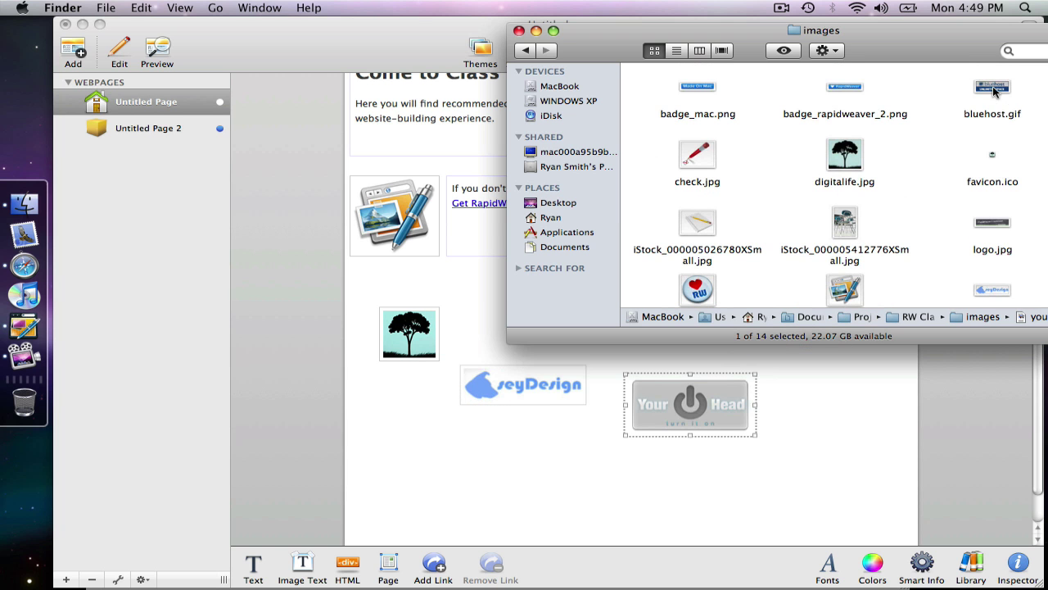
left_click_drag(993, 90, 525, 451)
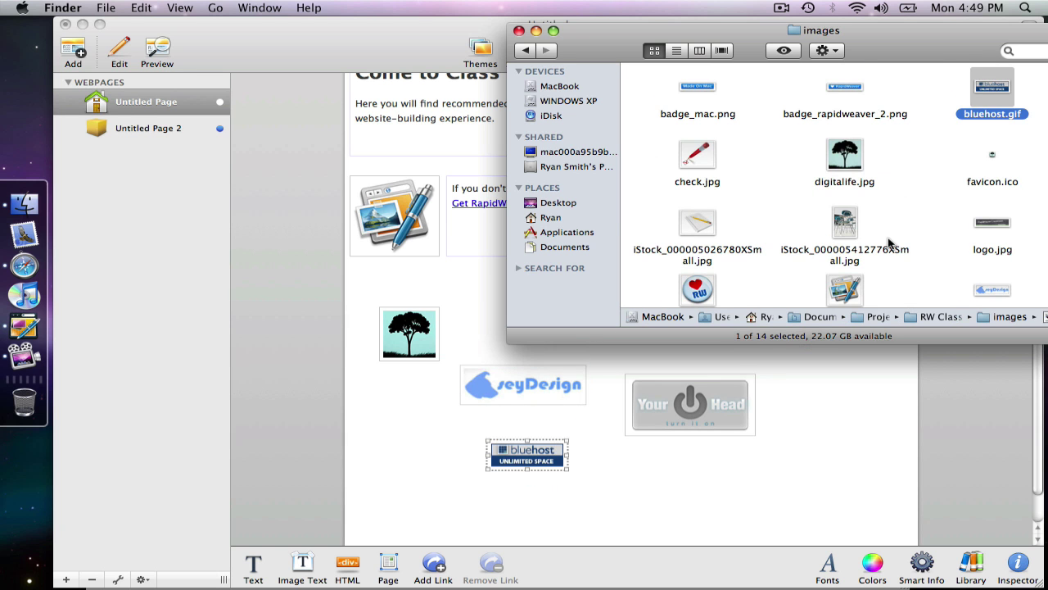
scroll(890, 243, "down", 3)
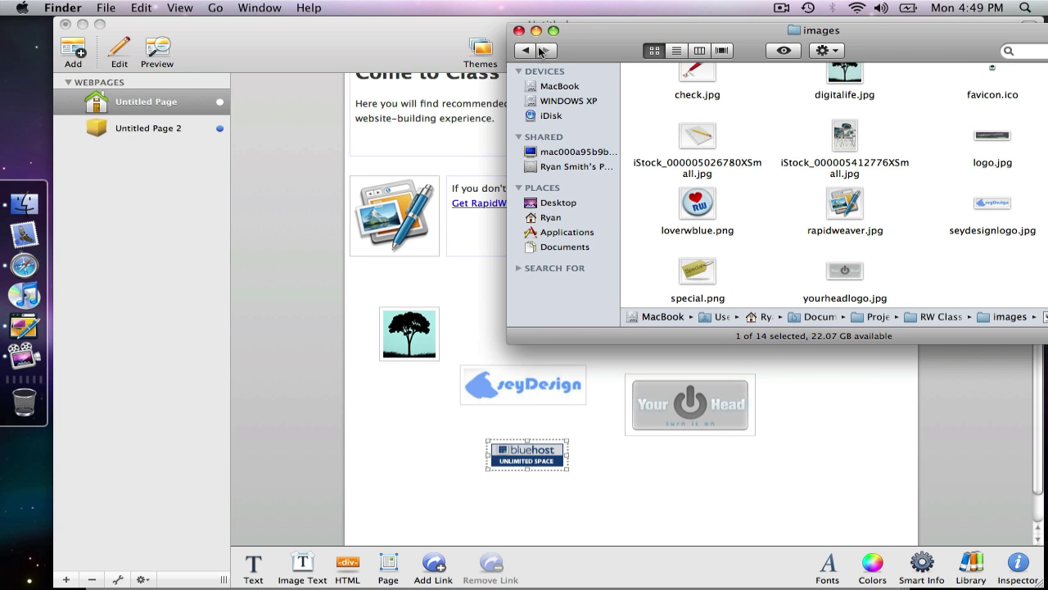
left_click(451, 48)
left_click_drag(511, 383, 541, 337)
Move the Your Head and bluehost logos into the row with the tree and seyDesign logos.
left_click(645, 390)
left_click_drag(644, 390, 707, 335)
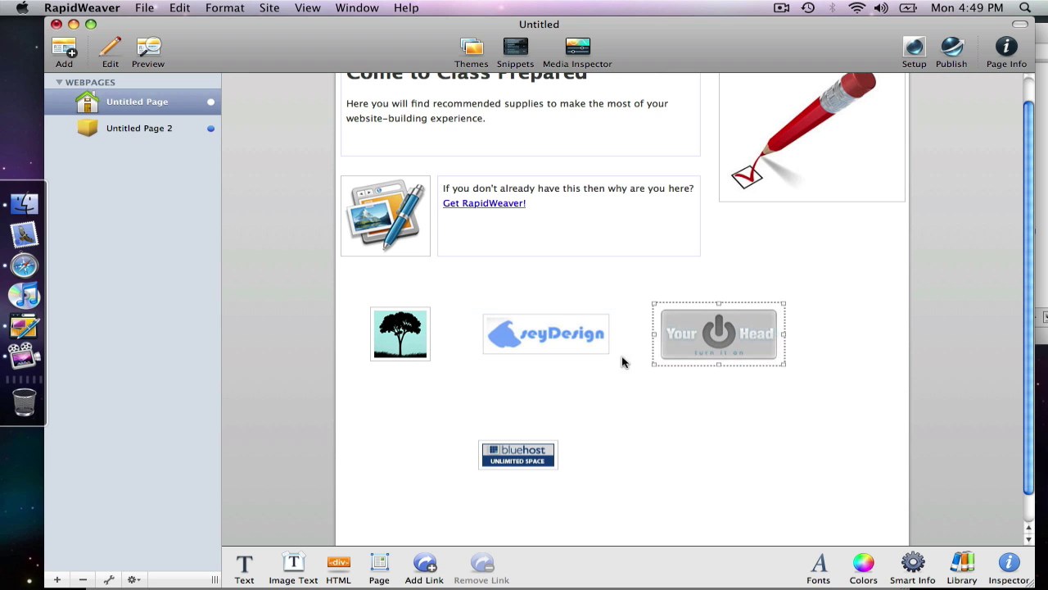
left_click(520, 457)
left_click_drag(519, 458, 848, 338)
Nudge the seyDesign and bluehost logos so all four sit evenly aligned in the row.
left_click_drag(852, 397, 383, 344)
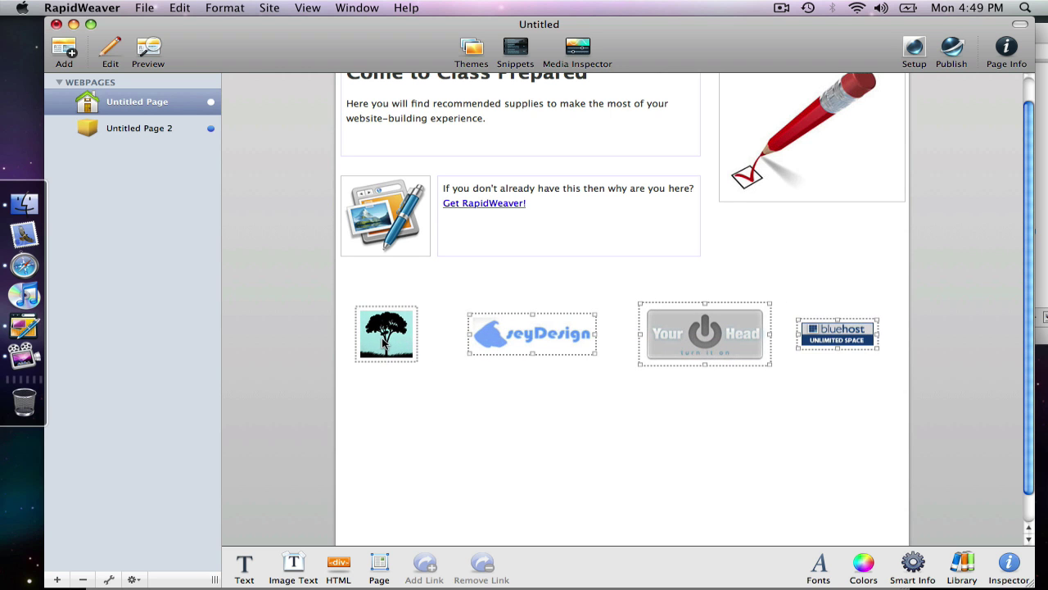
left_click(557, 391)
left_click_drag(545, 344, 542, 344)
left_click_drag(834, 333, 837, 335)
left_click(719, 428)
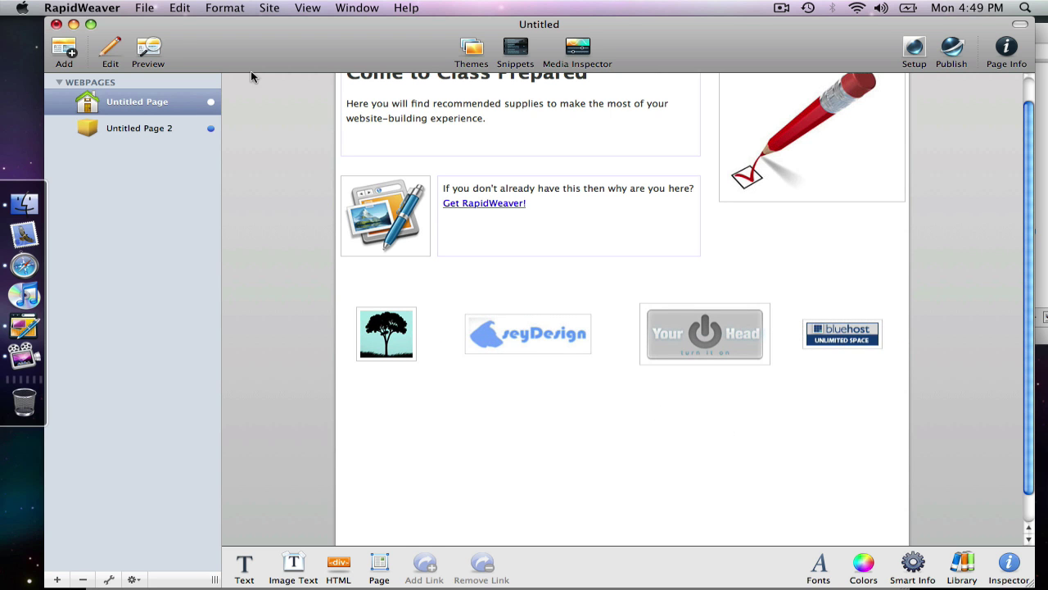
left_click(154, 50)
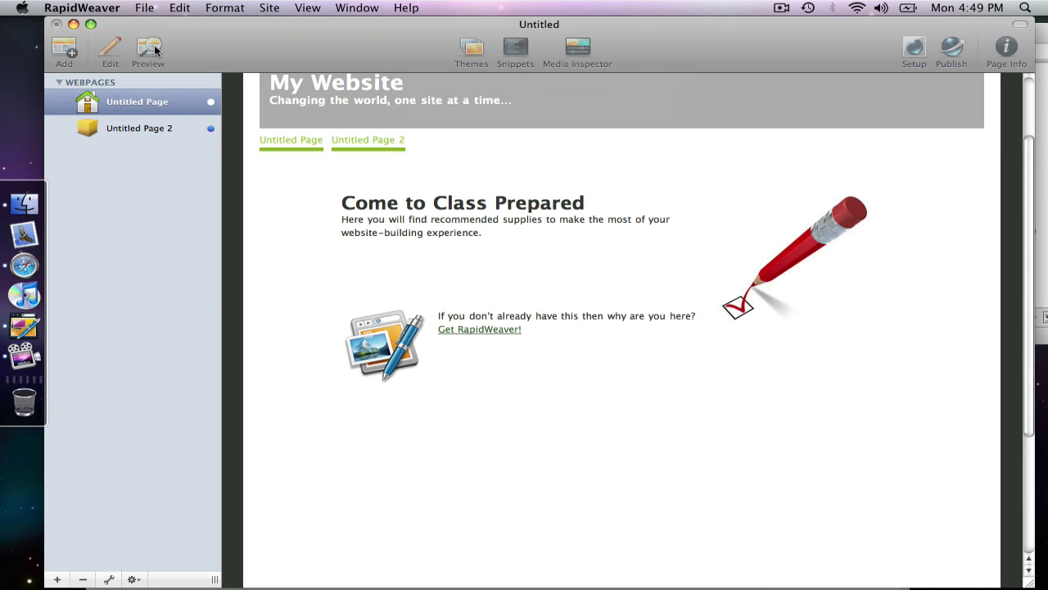
scroll(354, 344, "down", 4)
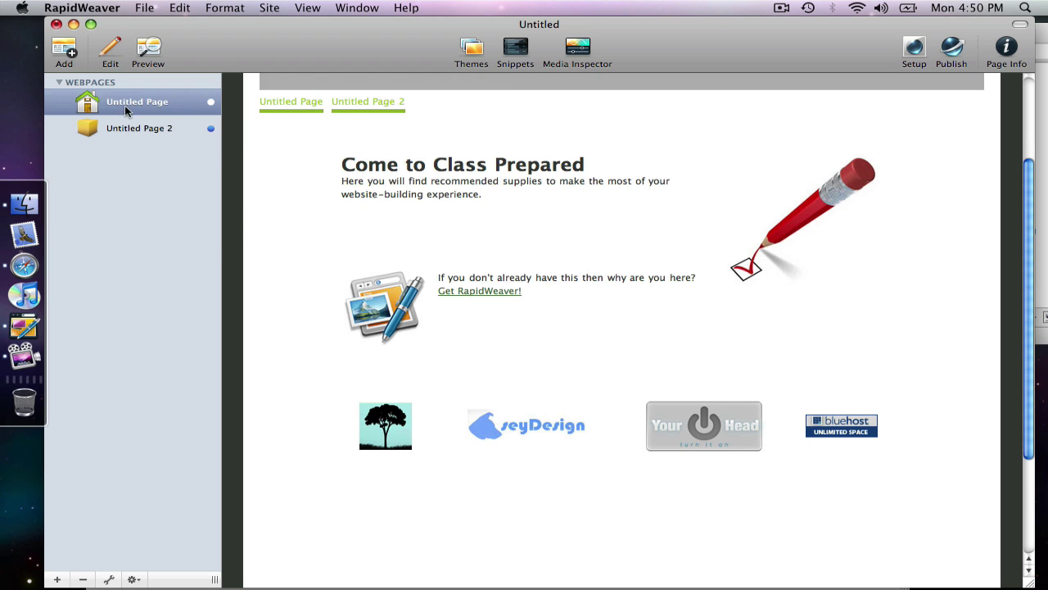
left_click(111, 49)
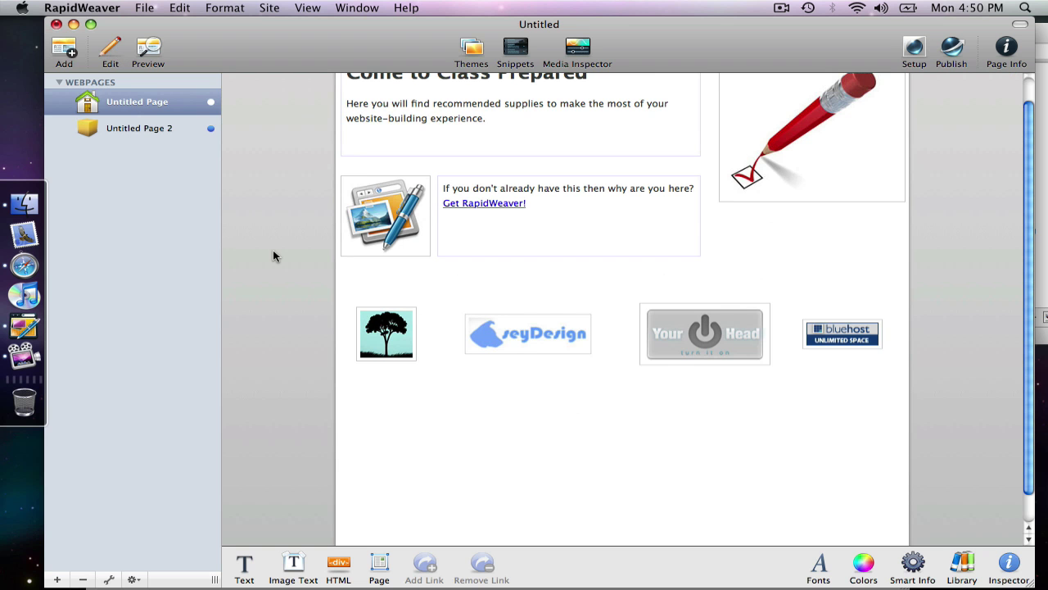
scroll(519, 222, "up", 2)
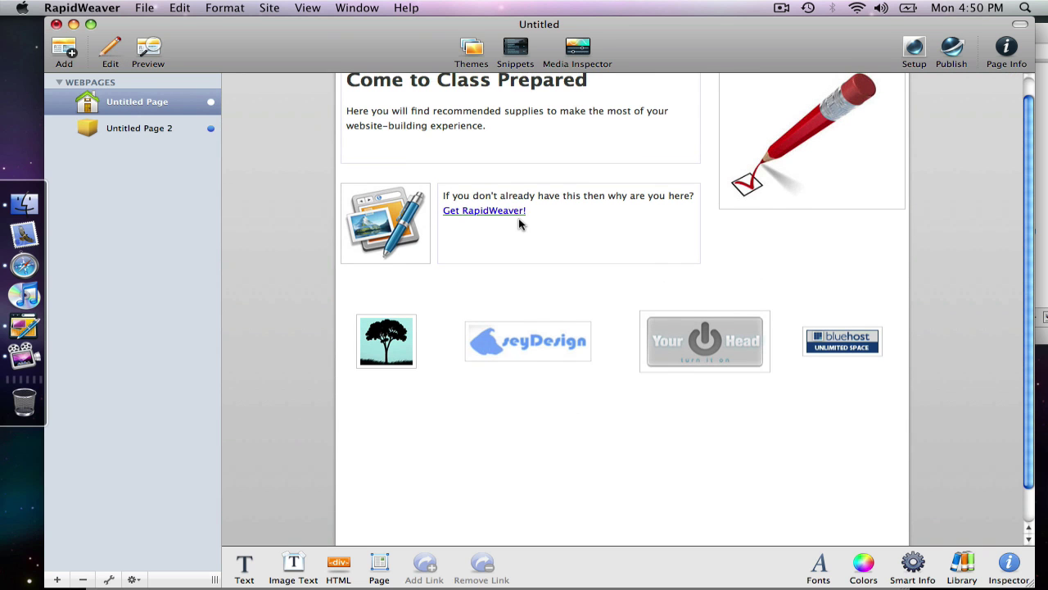
left_click(515, 155)
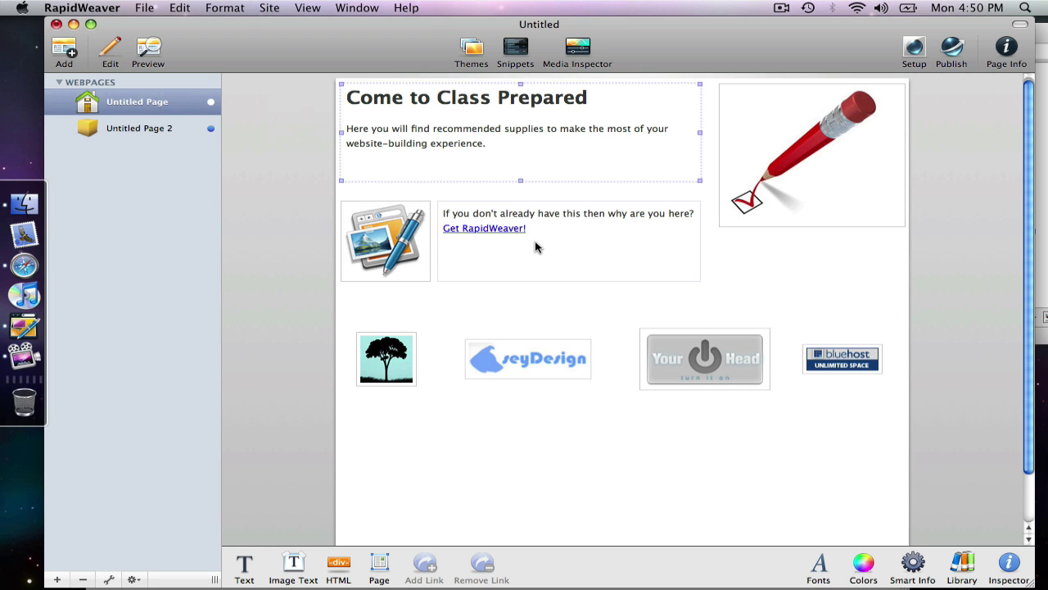
left_click_drag(533, 129, 550, 214)
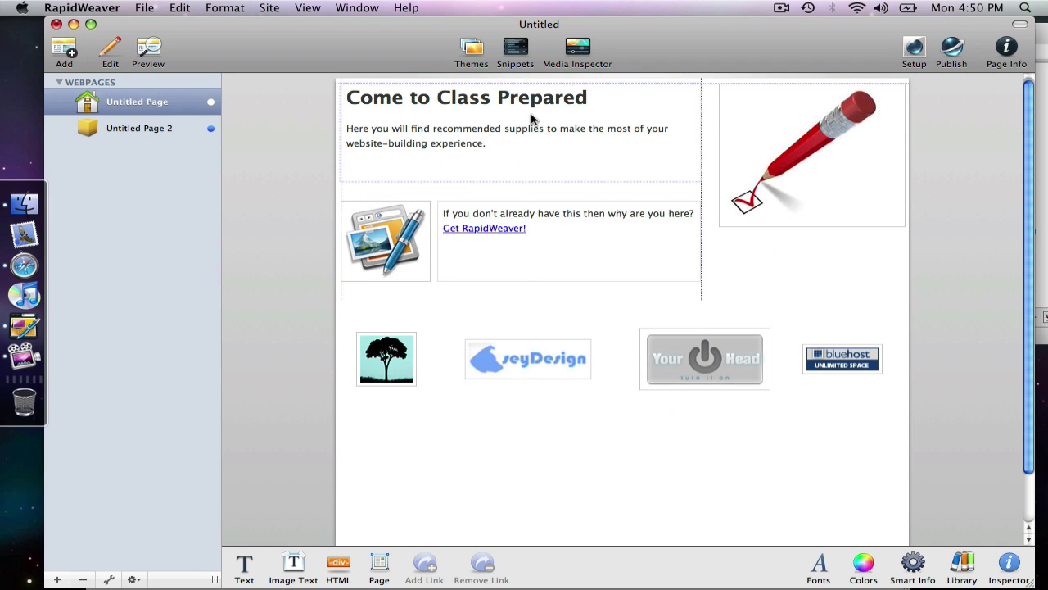
left_click(533, 119)
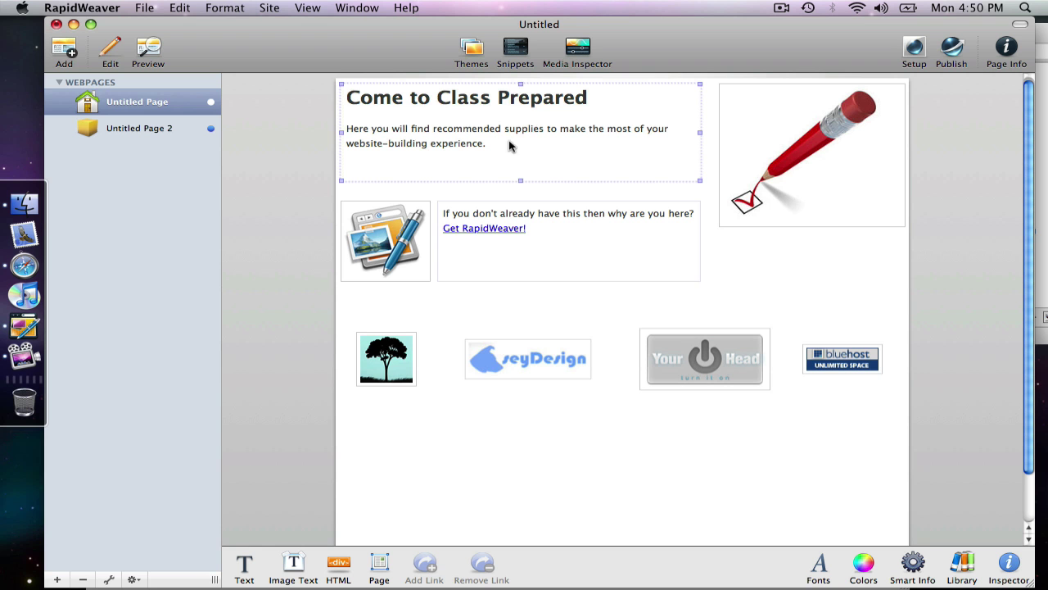
left_click(516, 242)
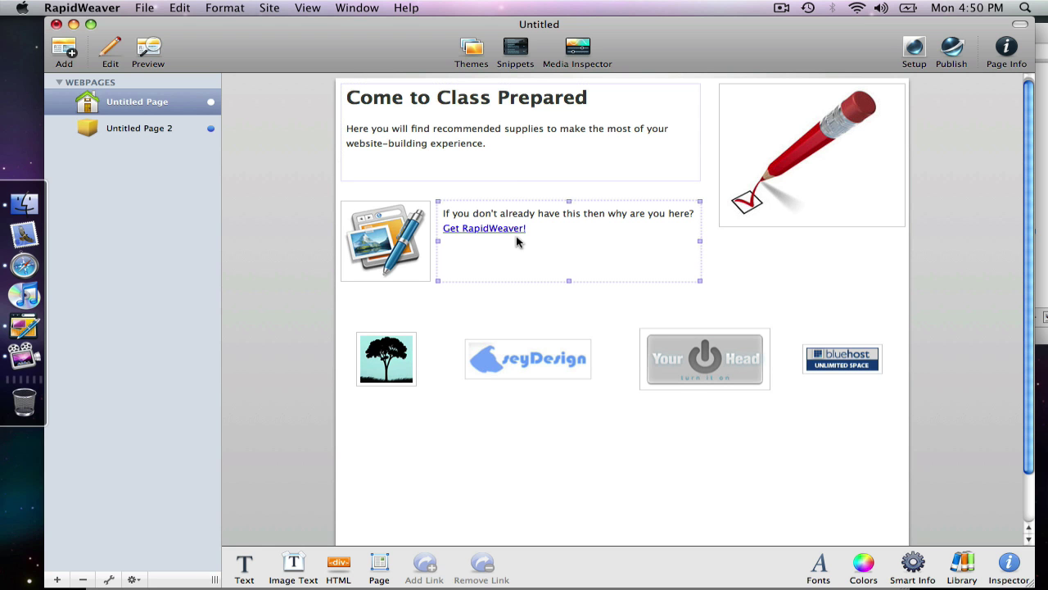
left_click(391, 238)
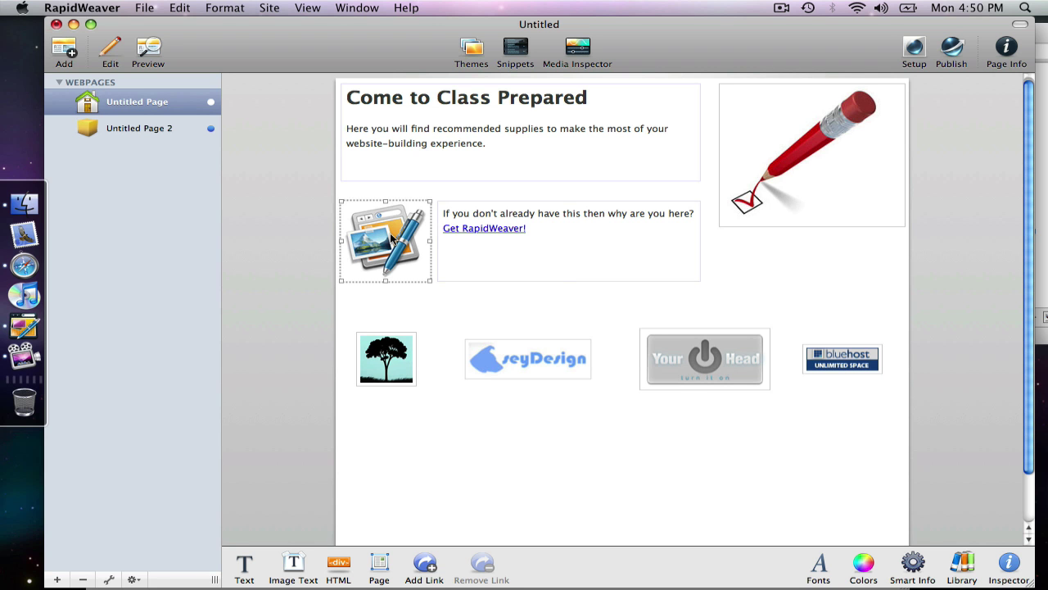
left_click(442, 430)
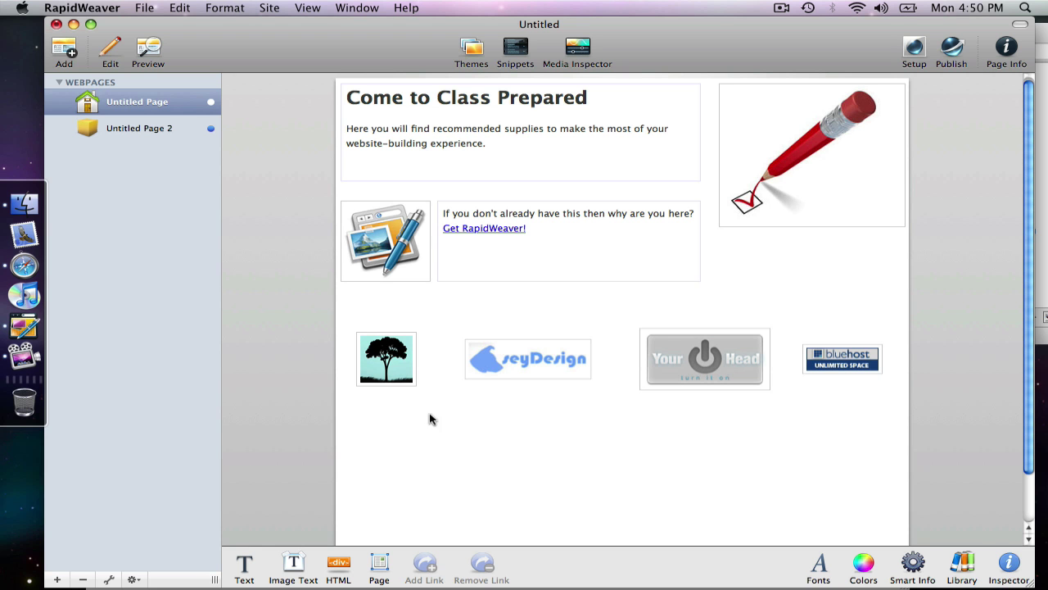
left_click(399, 352)
left_click(512, 354)
left_click(722, 358)
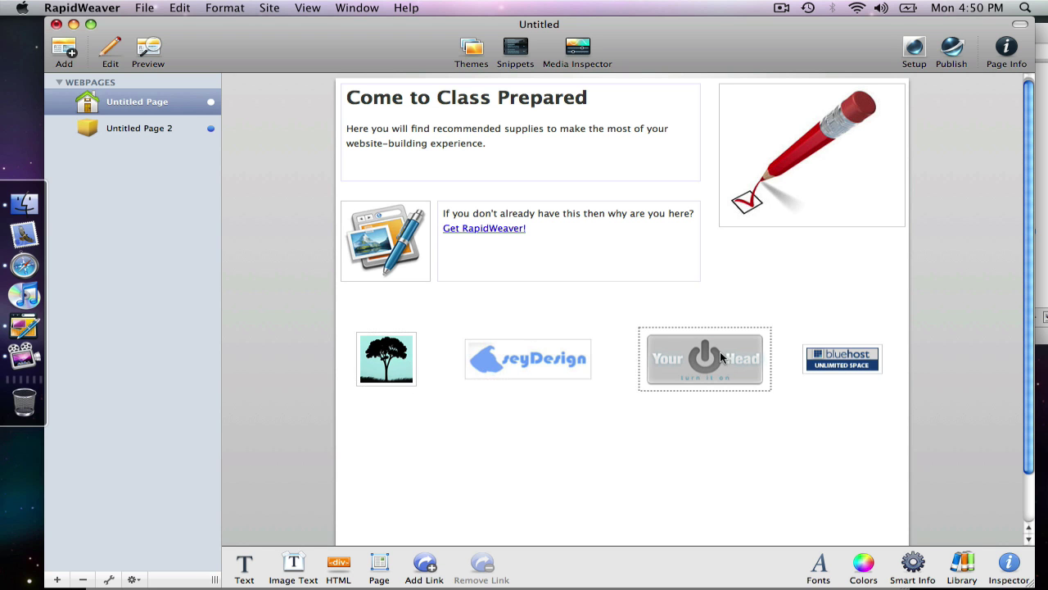
left_click(580, 465)
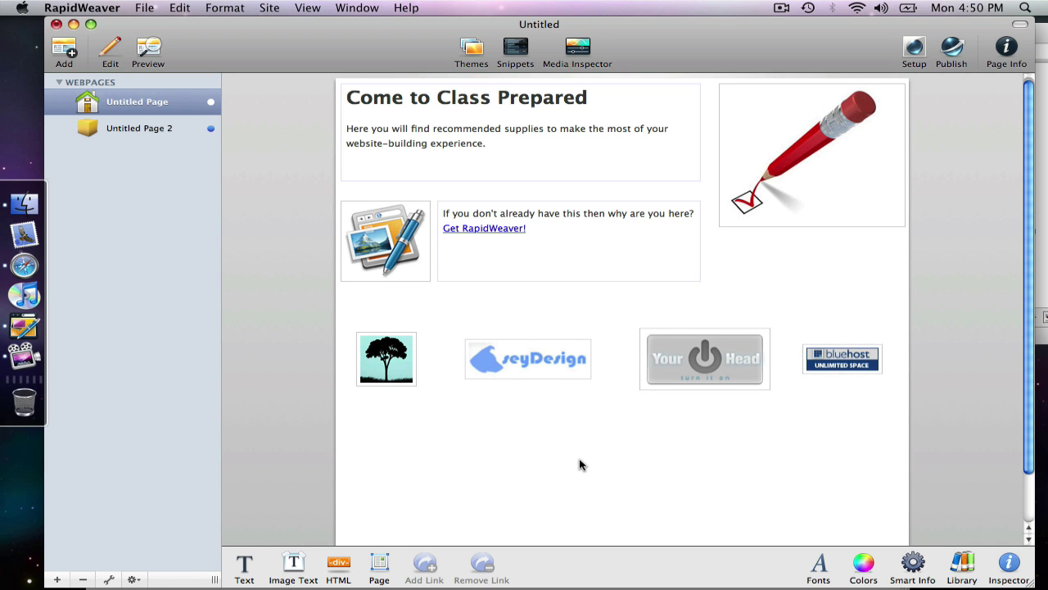